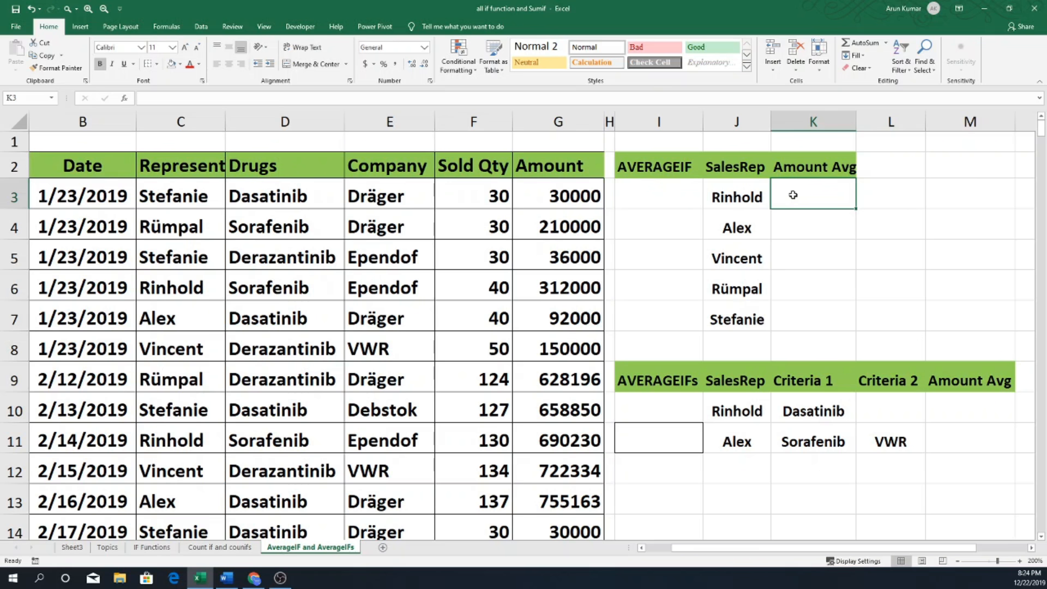
Review the SalesRep list, the data table's header row and the Amount column.
drag(737, 168, 736, 314)
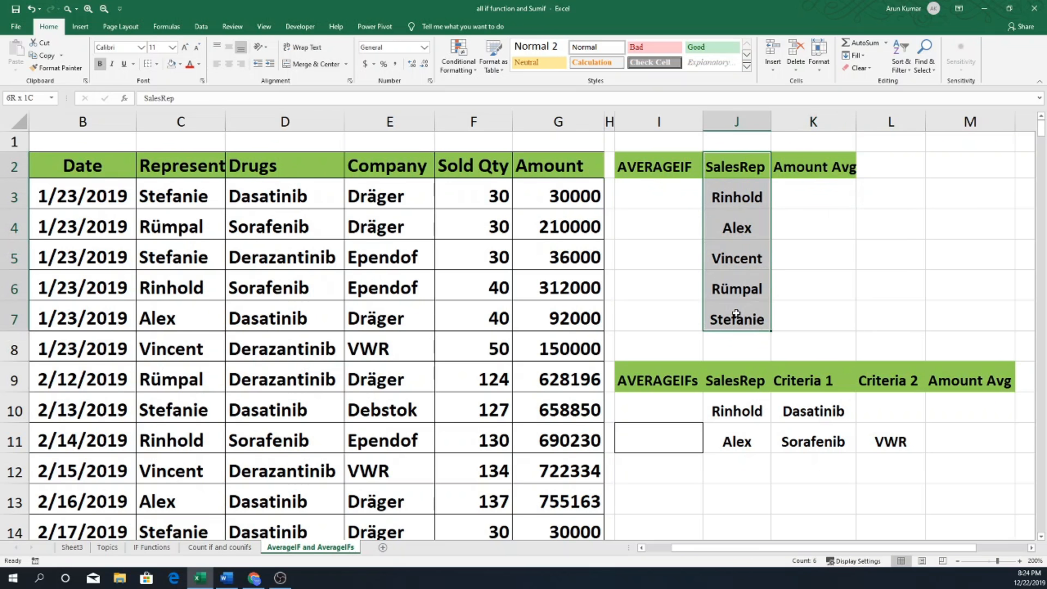
click(71, 167)
drag(71, 167, 533, 179)
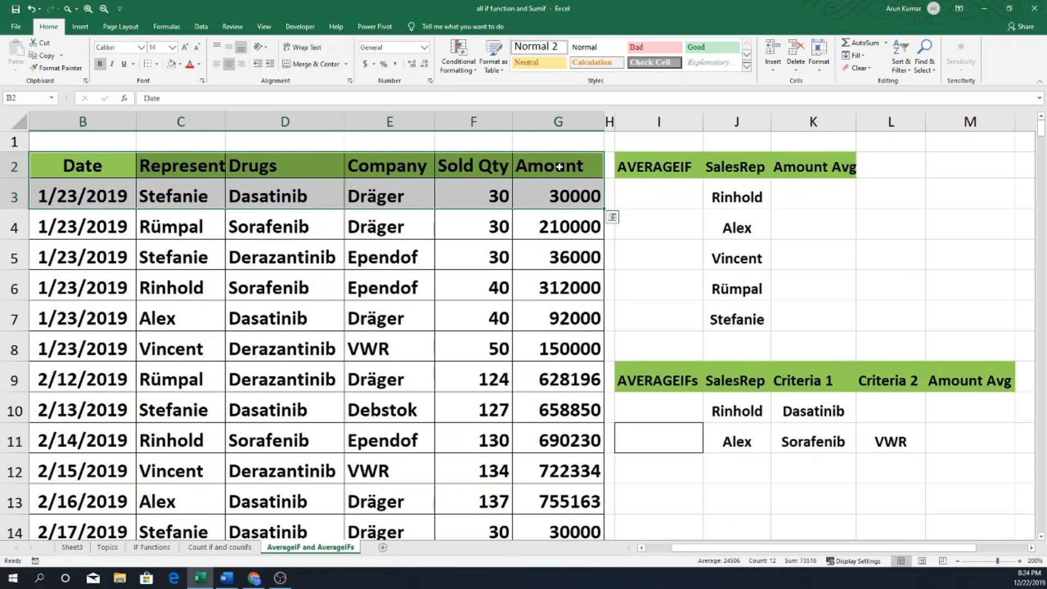
click(559, 123)
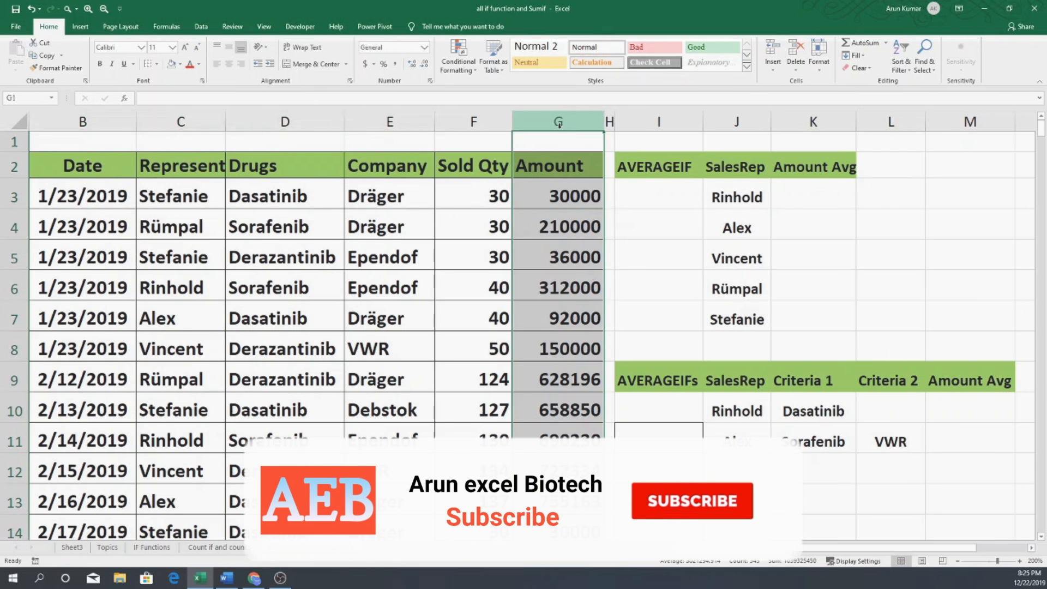
drag(742, 194, 747, 315)
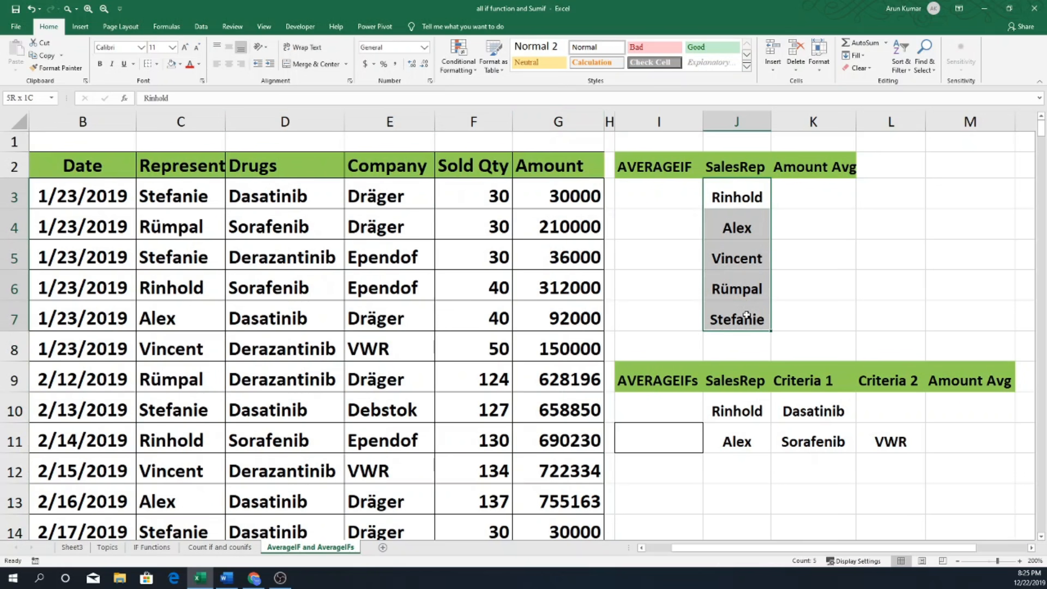
Start an AVERAGEIF formula in cell K3 for the first sales rep's Amount Avg.
click(795, 199)
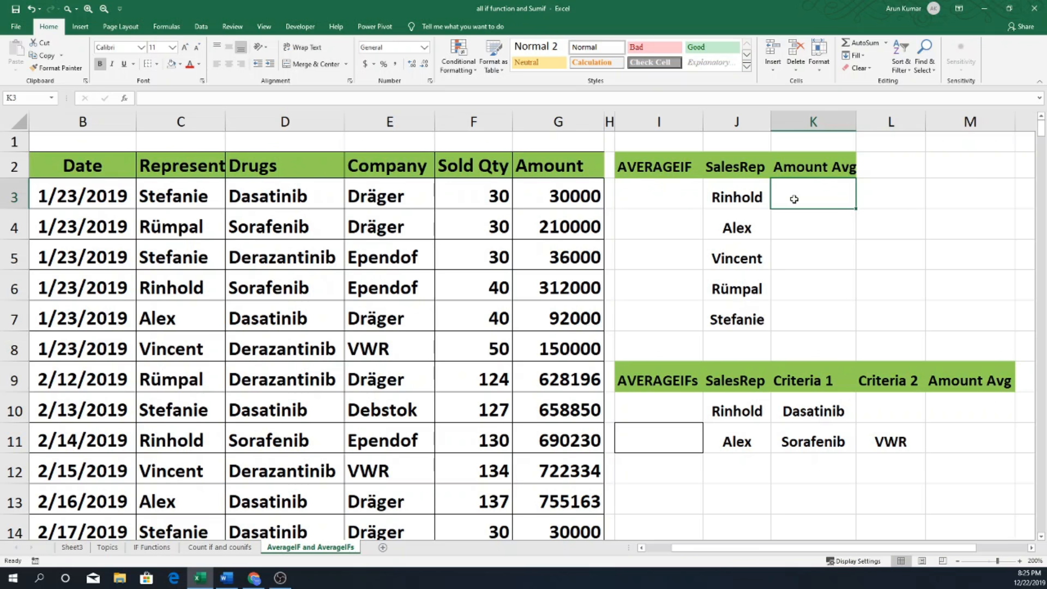
text(=av)
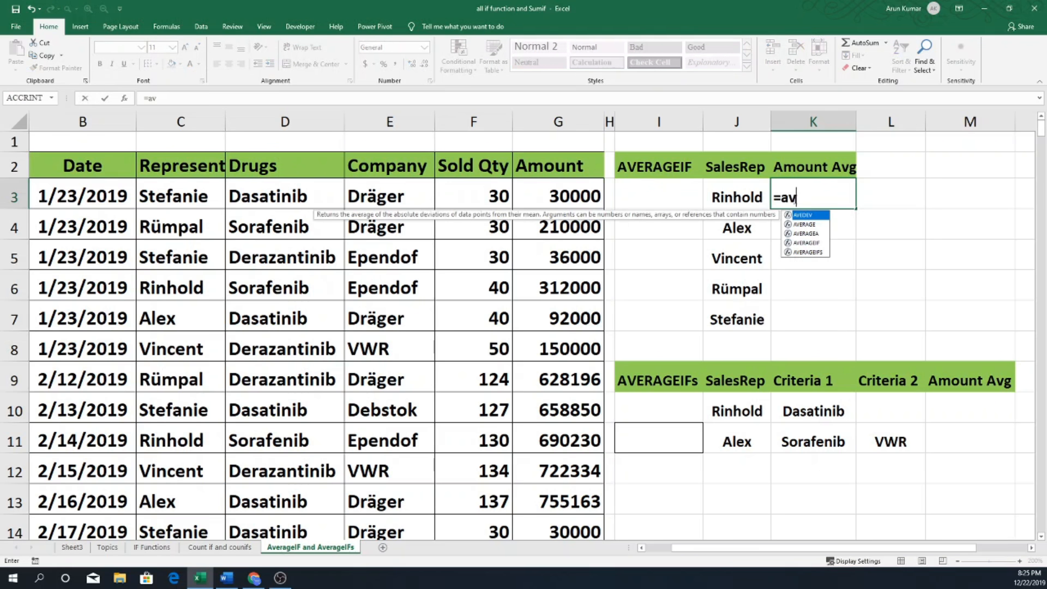
text(egra)
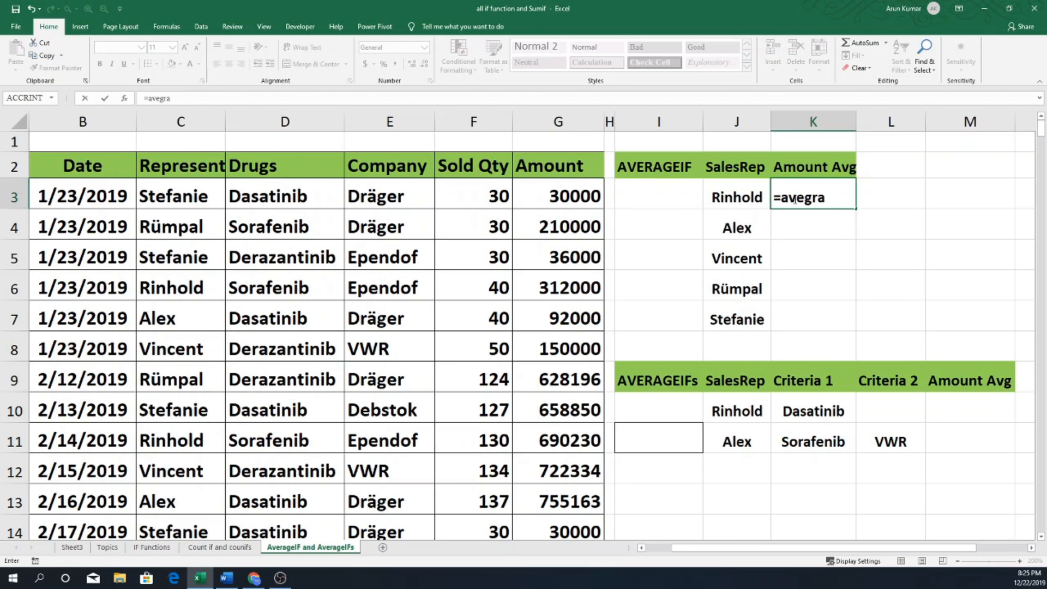
key(BackSpace)
key(BackSpace)
key(BackSpace)
text(rag)
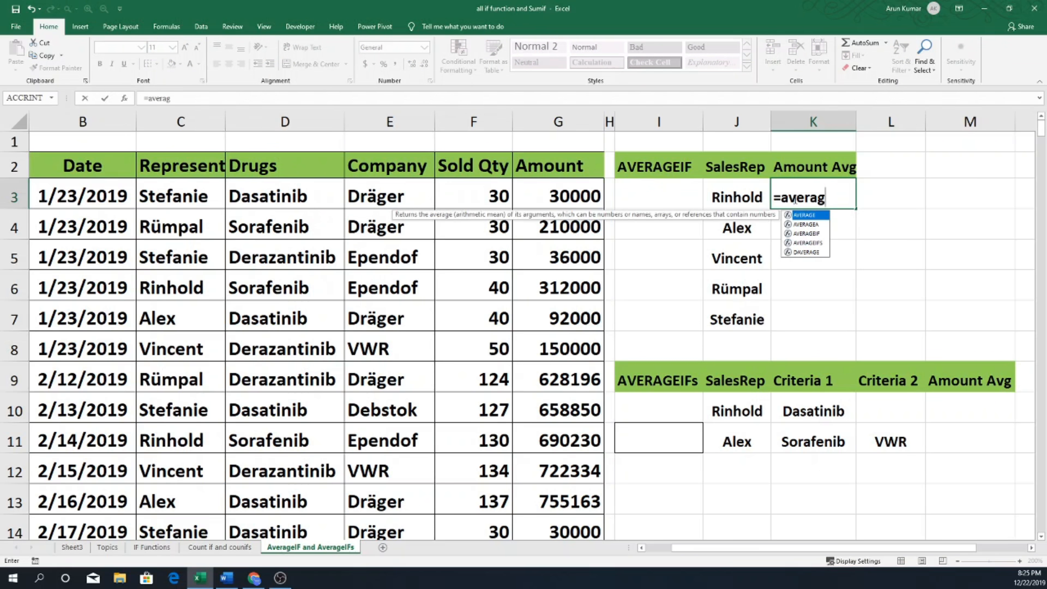
double_click(810, 235)
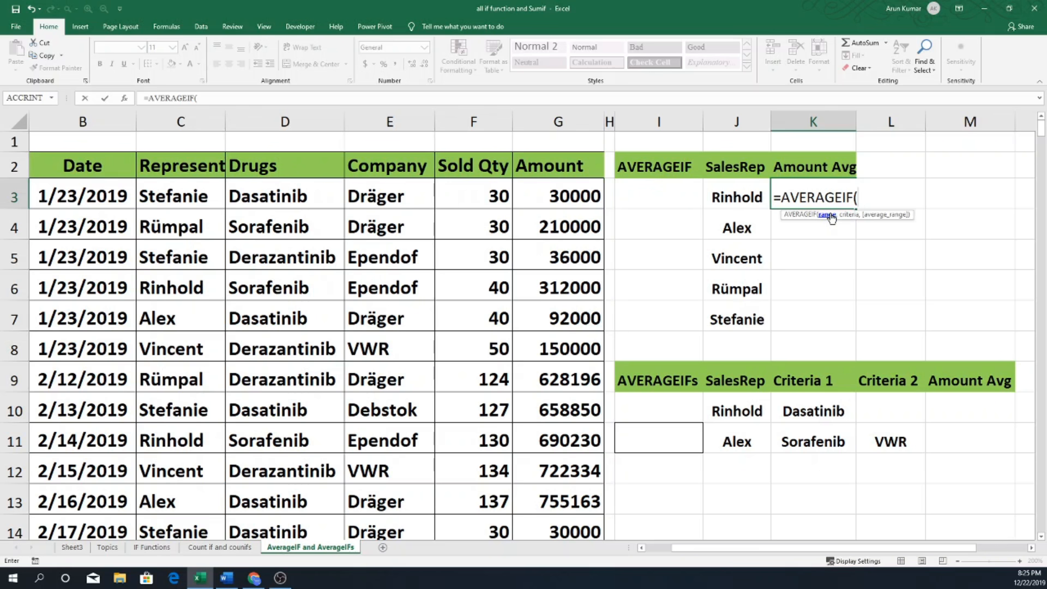
Give the AVERAGEIF formula the representative column as its absolute criteria range, $C$3:$C$344.
click(175, 191)
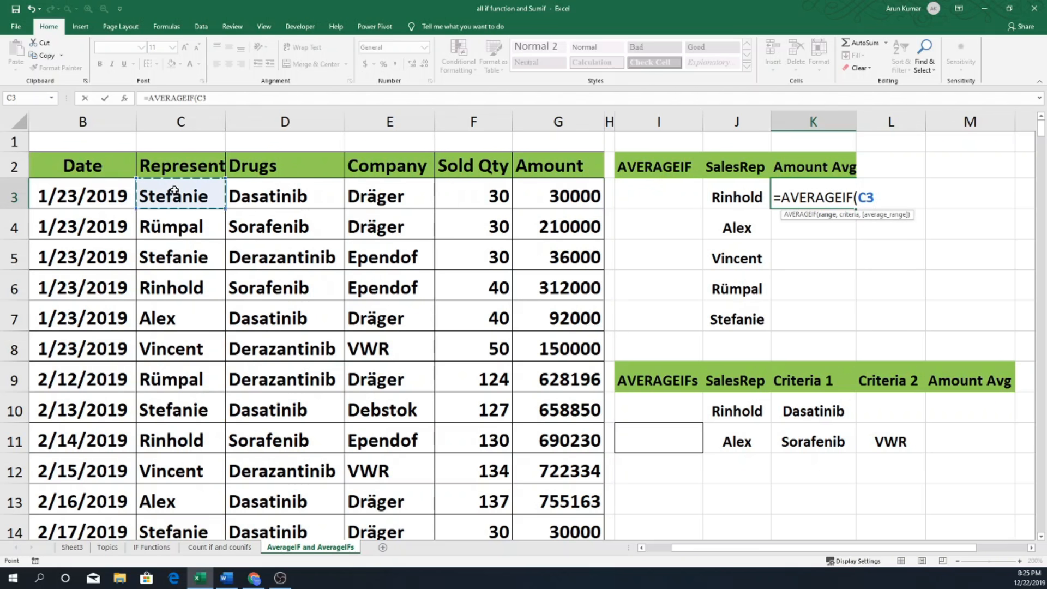
key(ctrl+shift+Down)
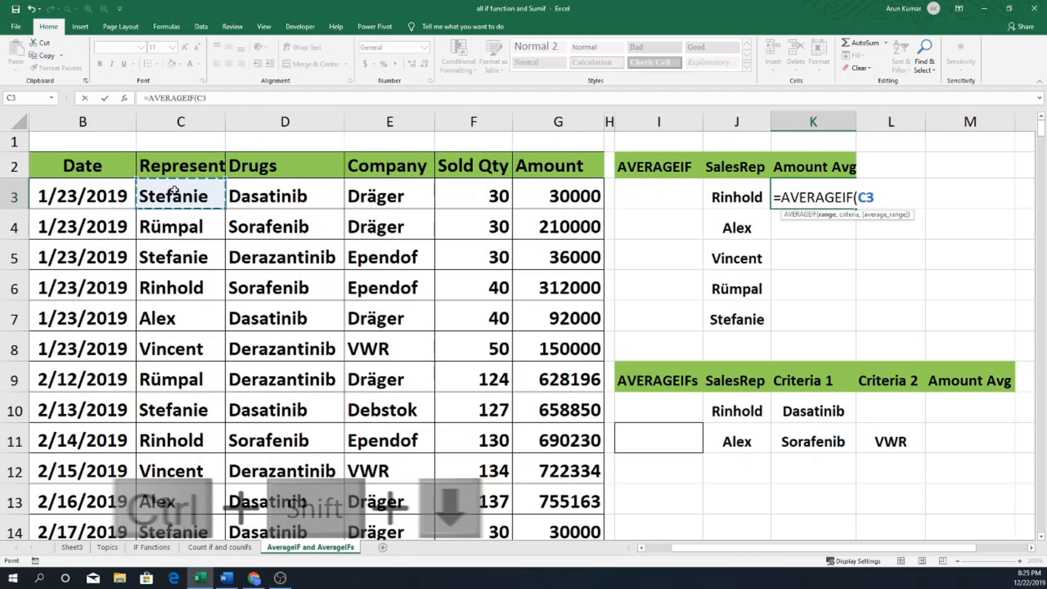
key(ctrl+shift+Down)
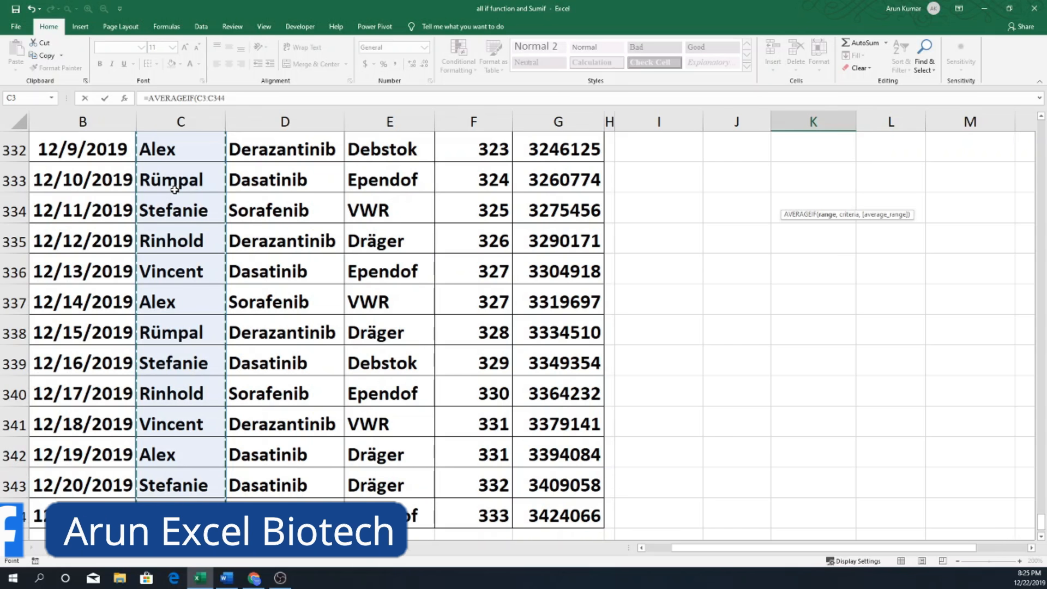
key(F4)
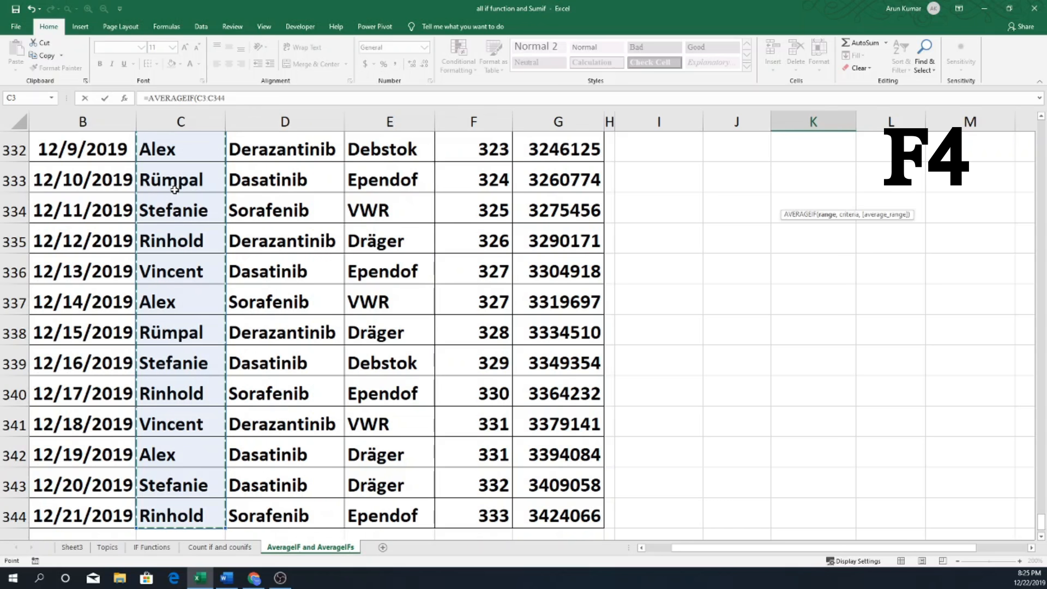
key(F4)
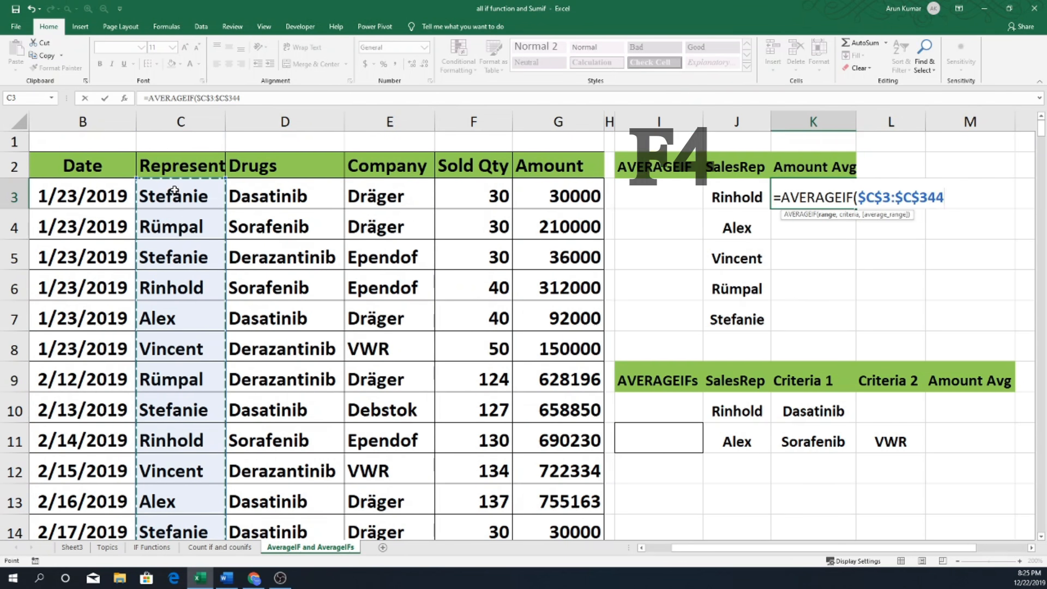
text(,)
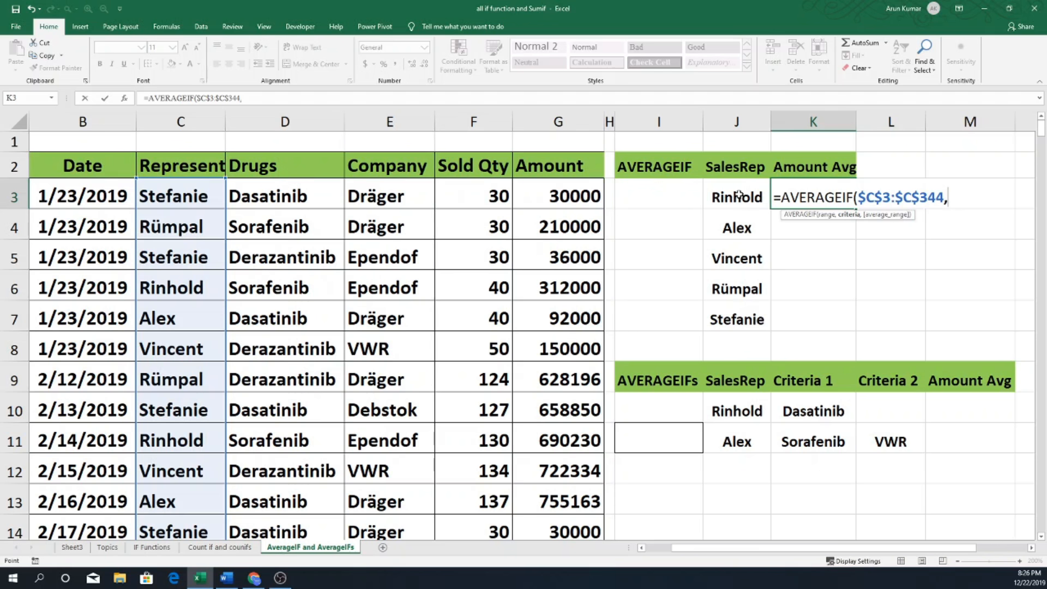
Complete the AVERAGEIF formula with J3 as the criteria and $G$3:$G$344 as the absolute average range.
click(738, 194)
text(,)
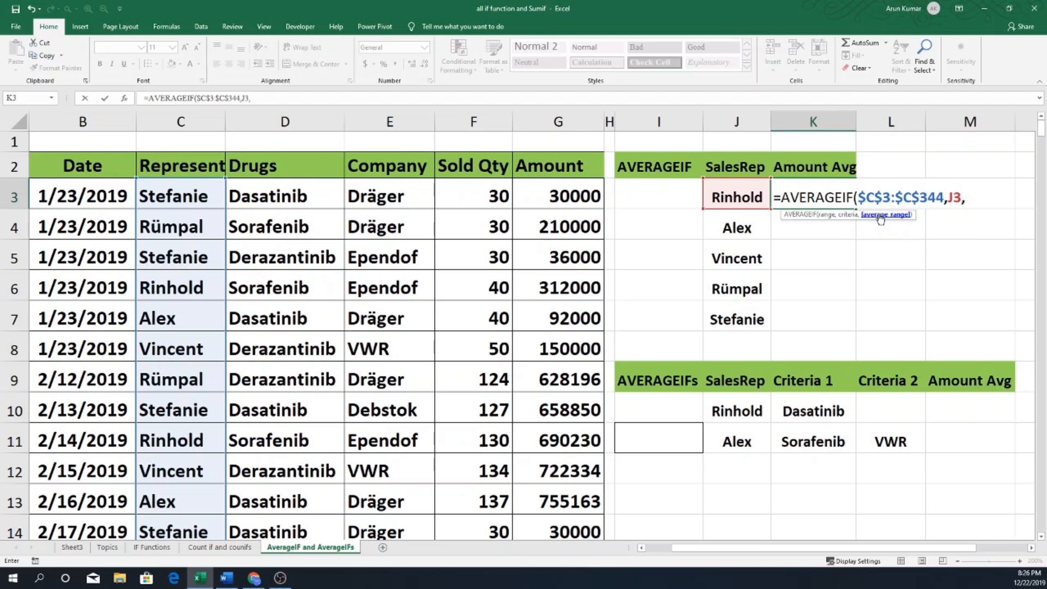
click(562, 189)
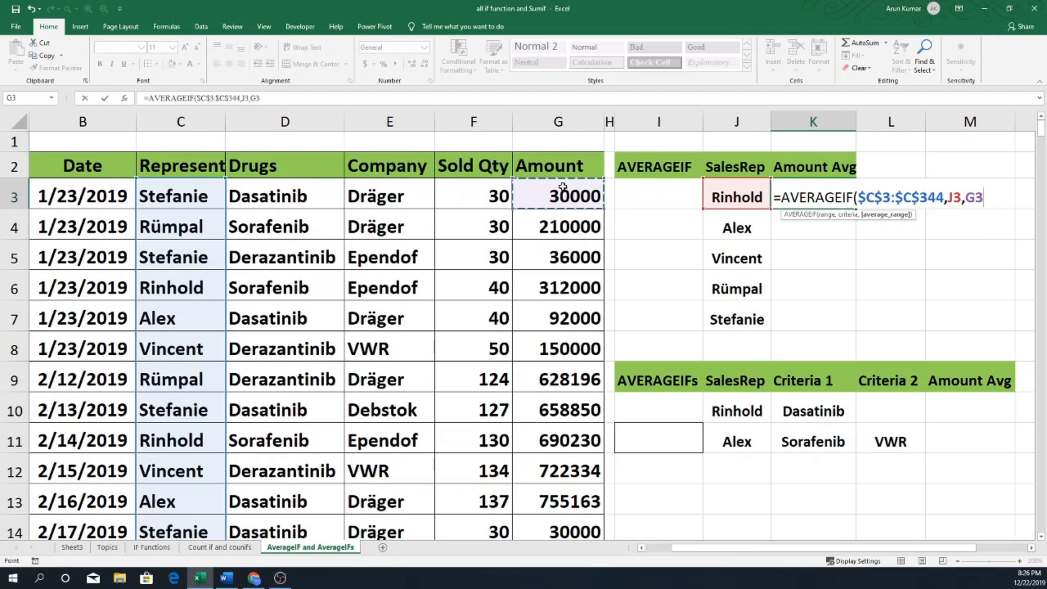
key(ctrl+shift+Down)
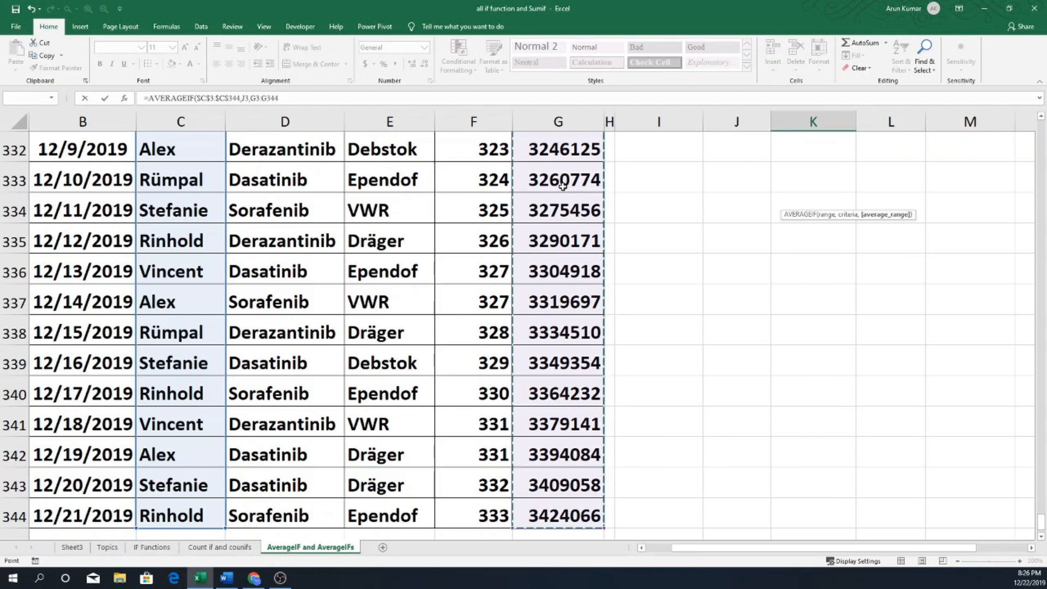
key(F4)
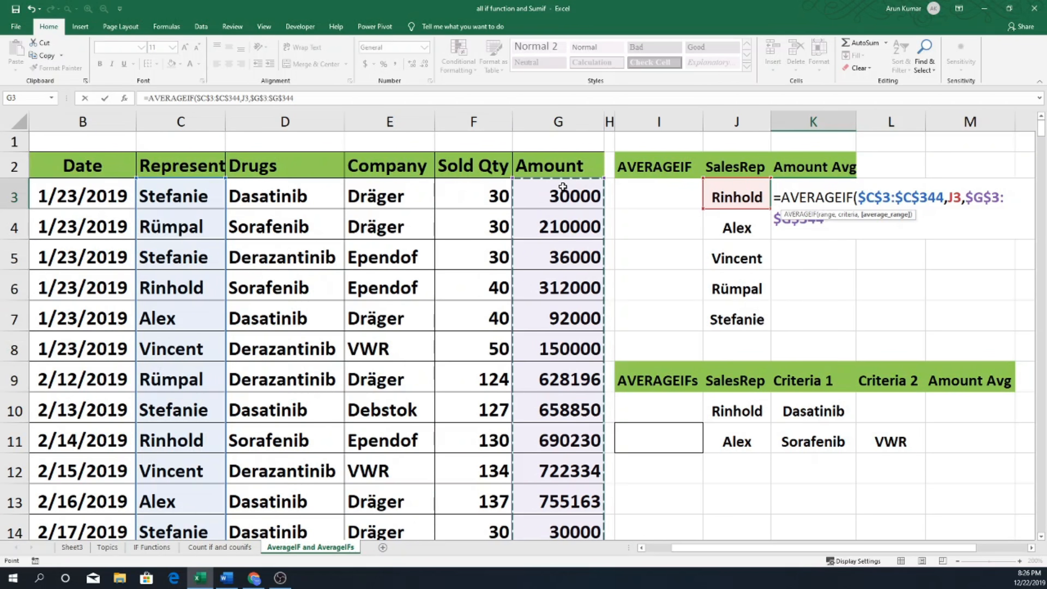
key(Return)
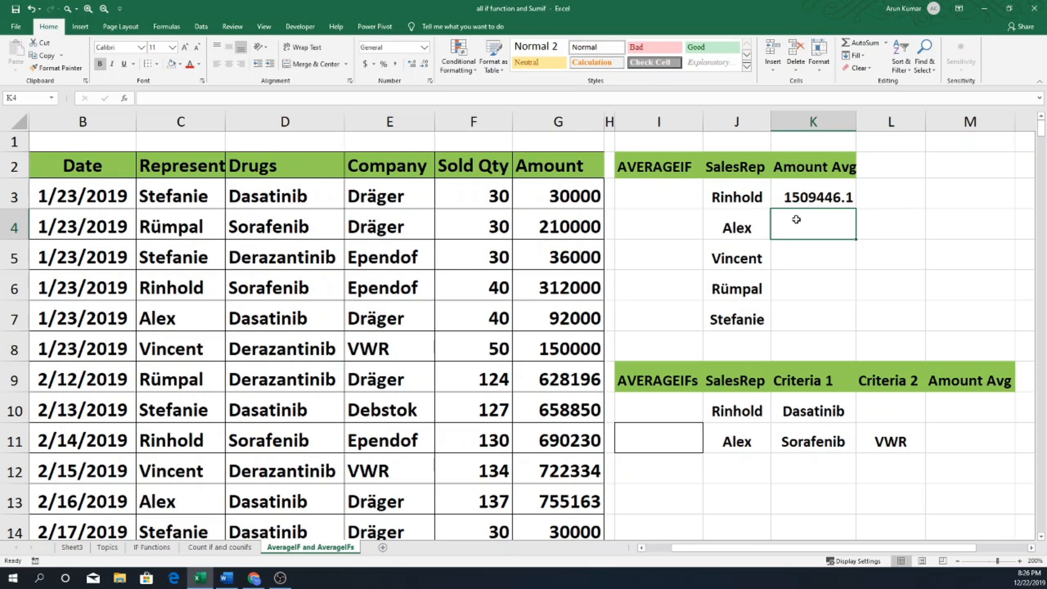
Wrap the AVERAGEIF formula in K3 in ROUNDUP with 0 decimal digits.
click(806, 195)
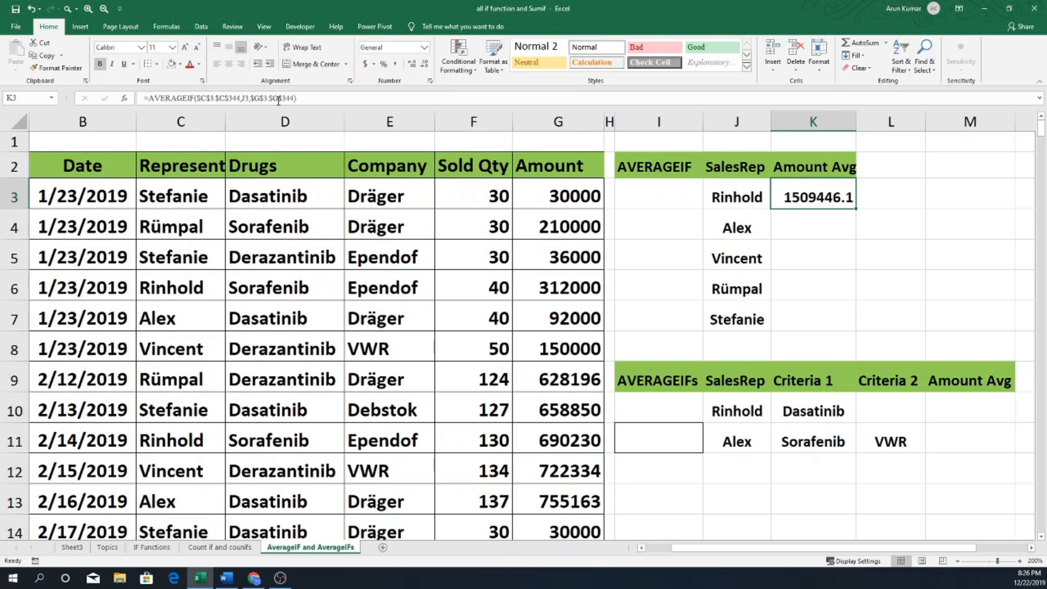
click(150, 99)
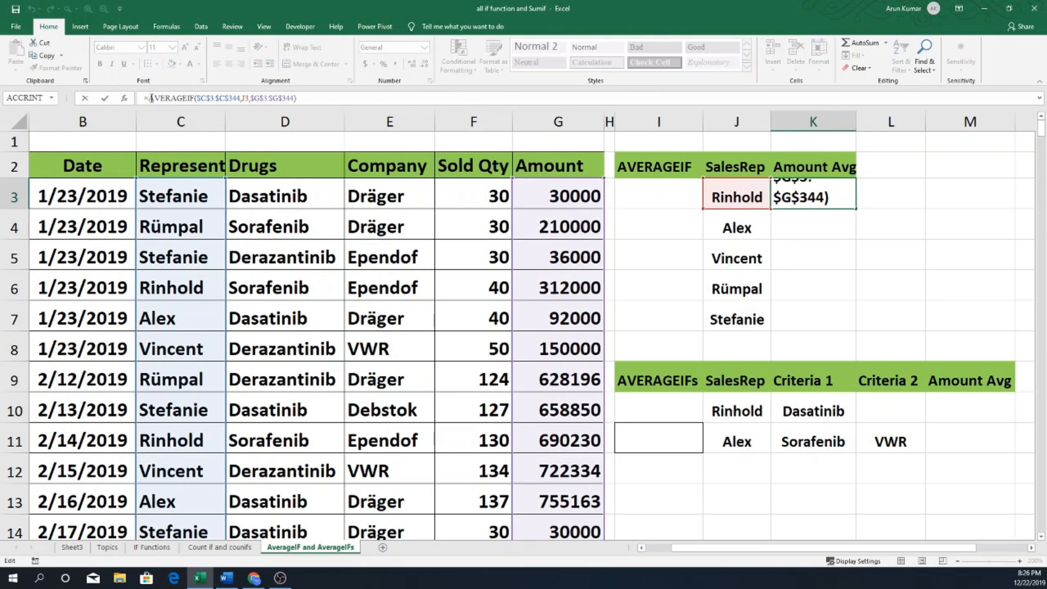
text(roundup)
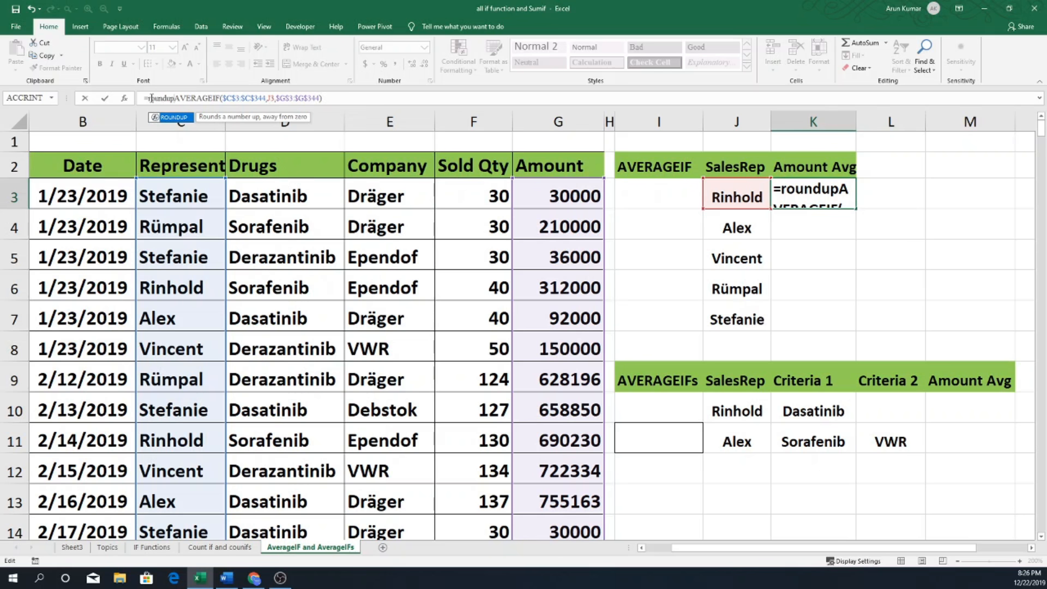
key(Tab)
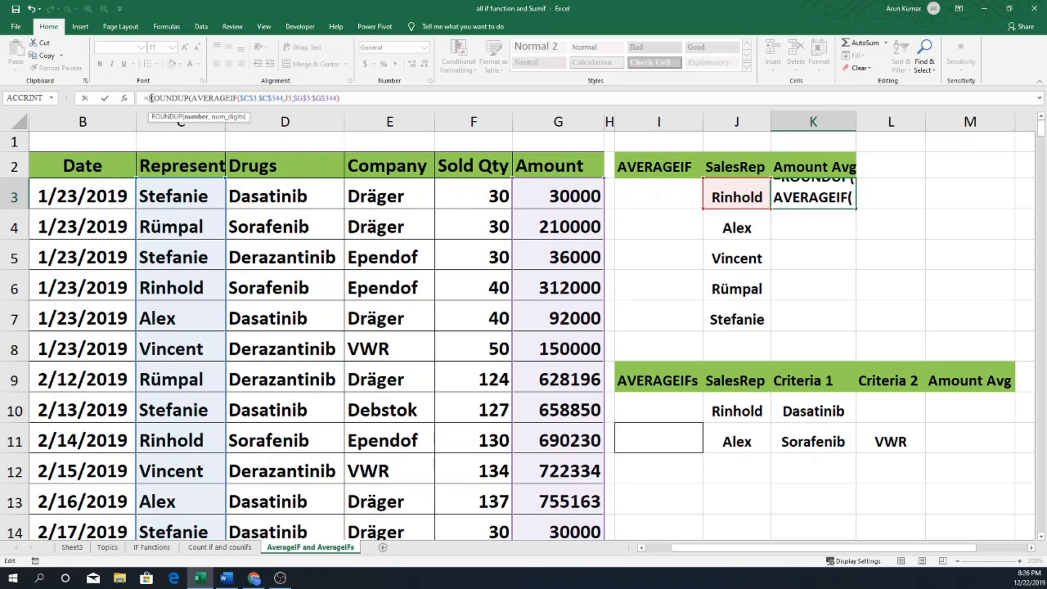
key(End)
text(,)
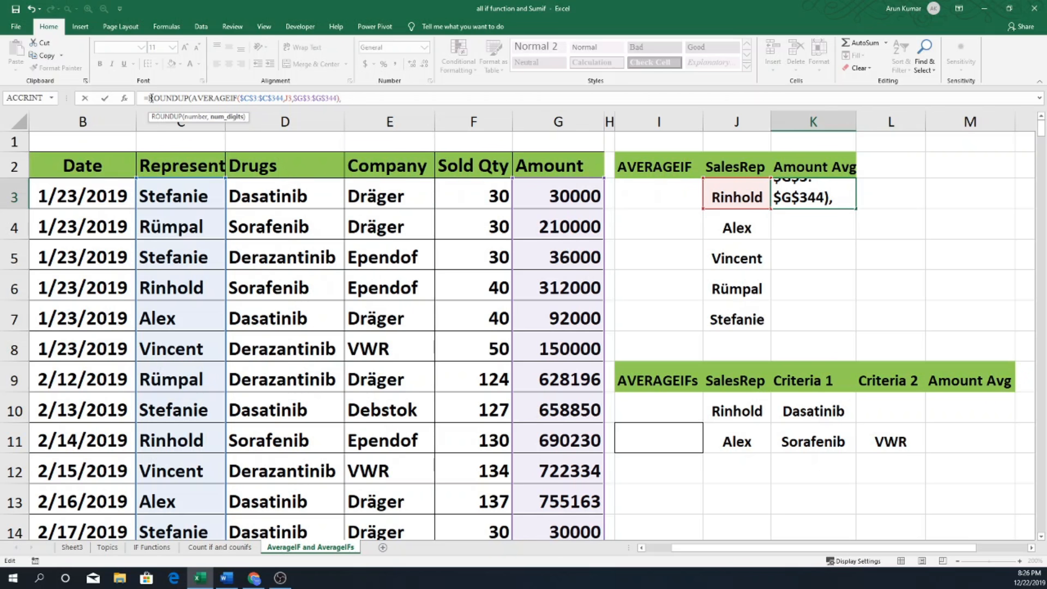
text(0))
key(Return)
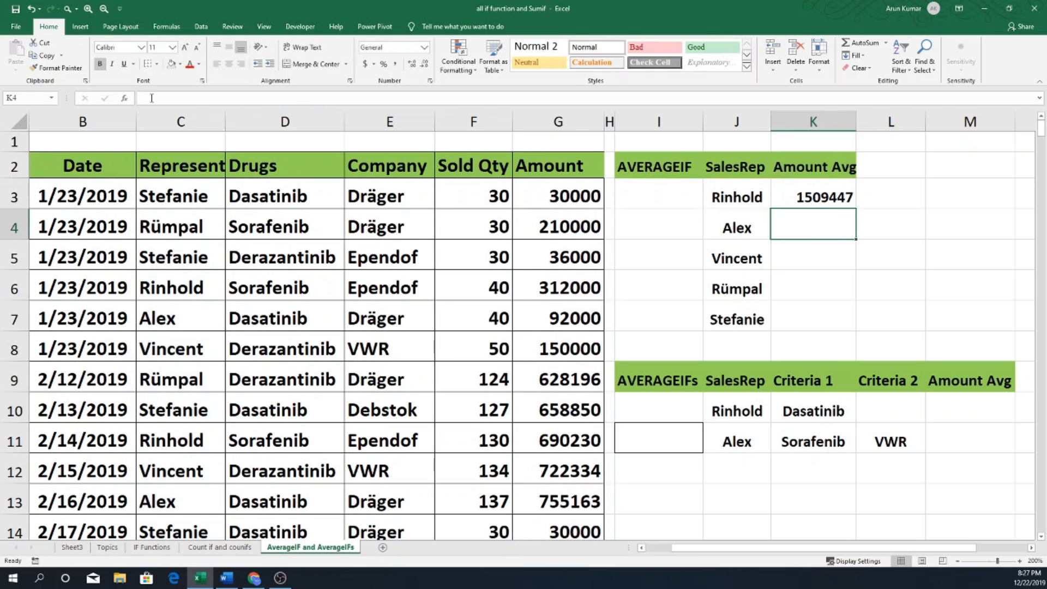
Fill the rounded AVERAGEIF formula from K3 down to K7 for the remaining sales reps.
click(849, 198)
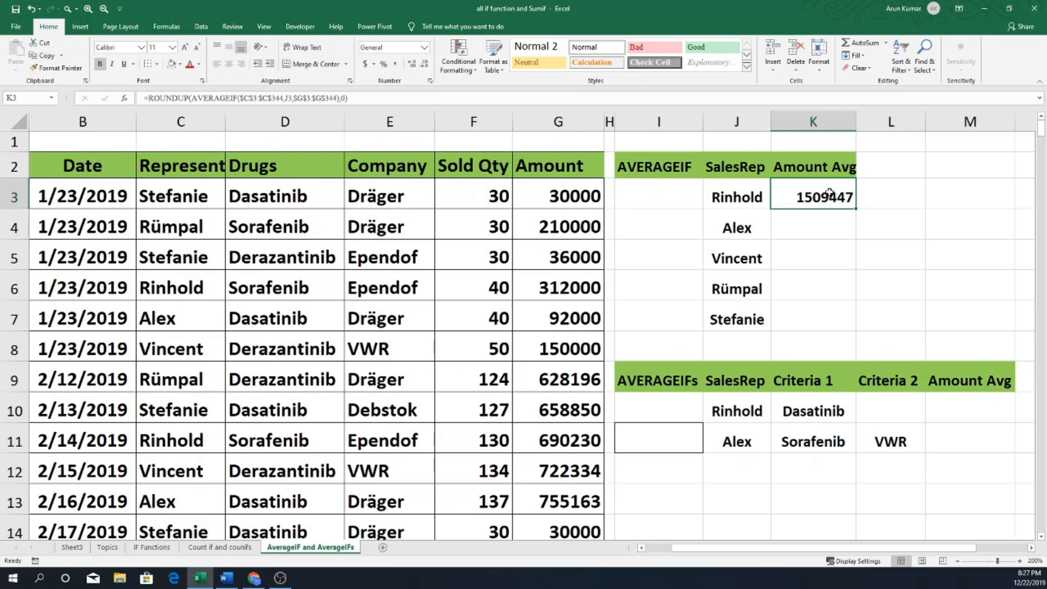
drag(823, 192, 821, 324)
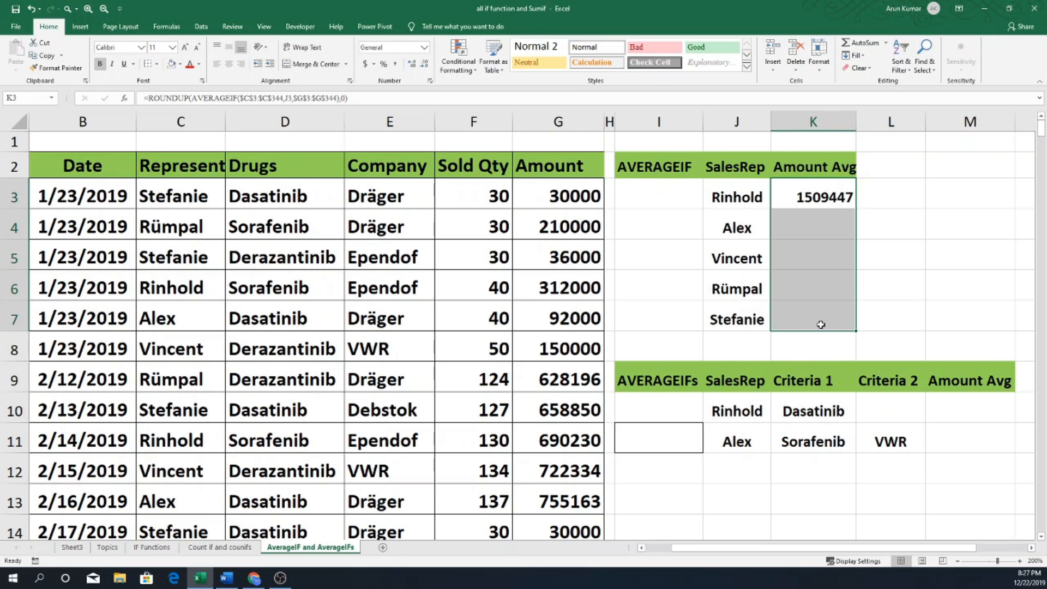
click(827, 201)
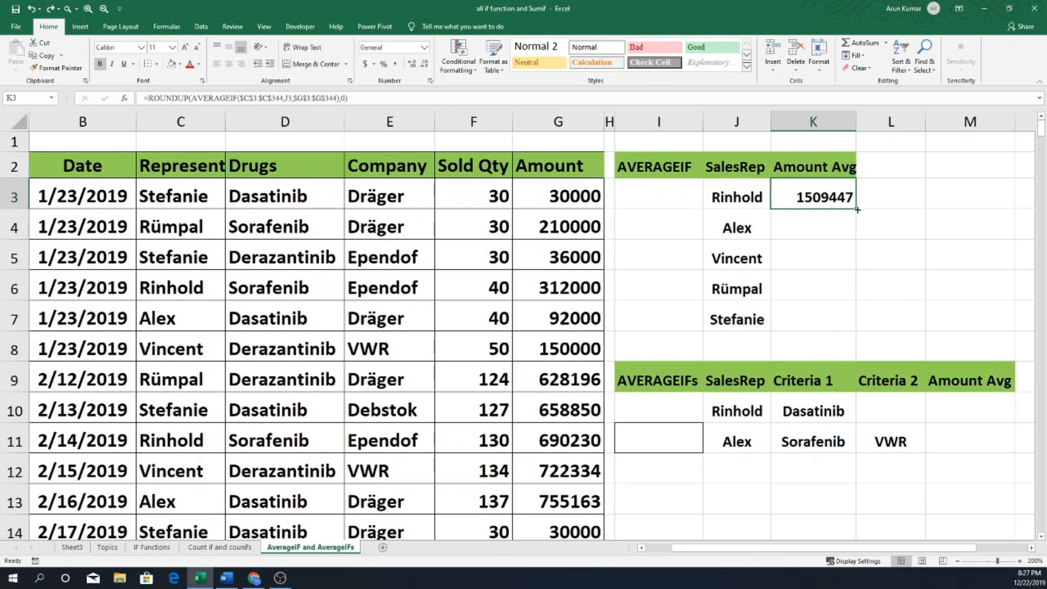
double_click(856, 210)
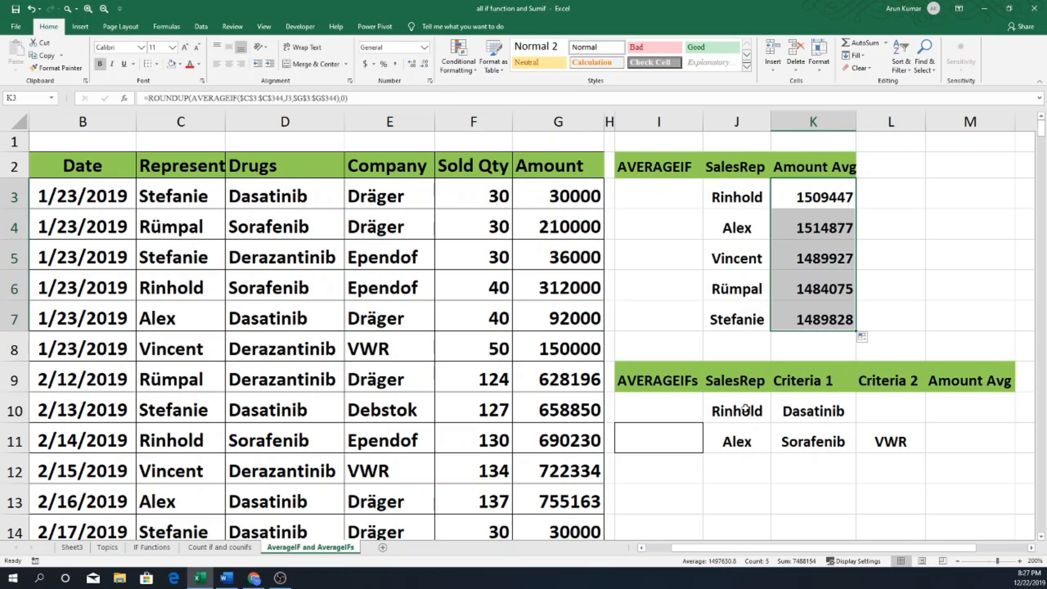
Start an AVERAGEIFS formula in M10 with the amount column, $G$3:$G$344, as its absolute average range.
drag(745, 409, 744, 439)
drag(801, 410, 869, 439)
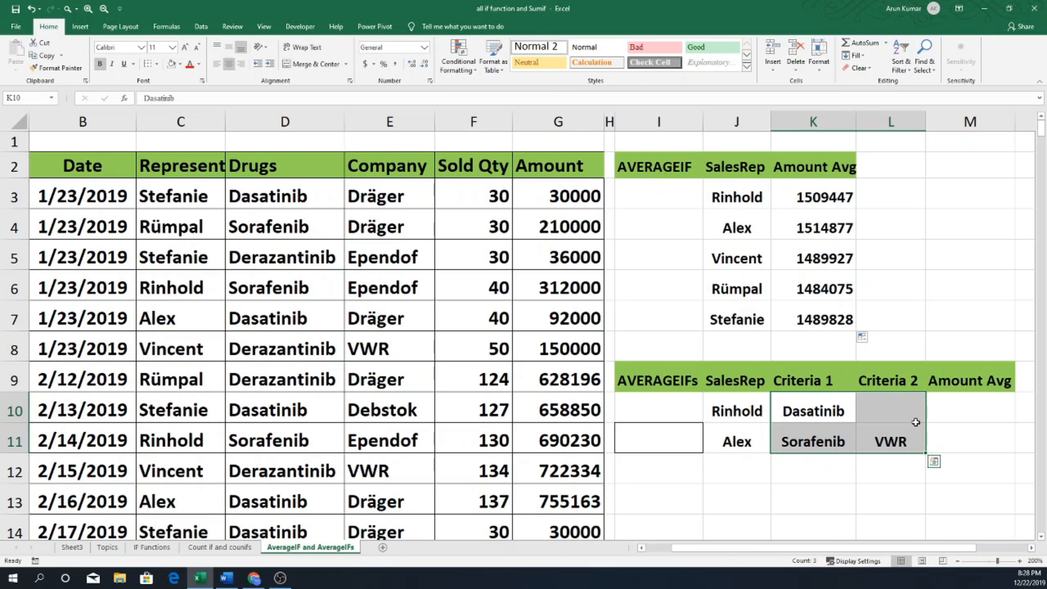
click(941, 412)
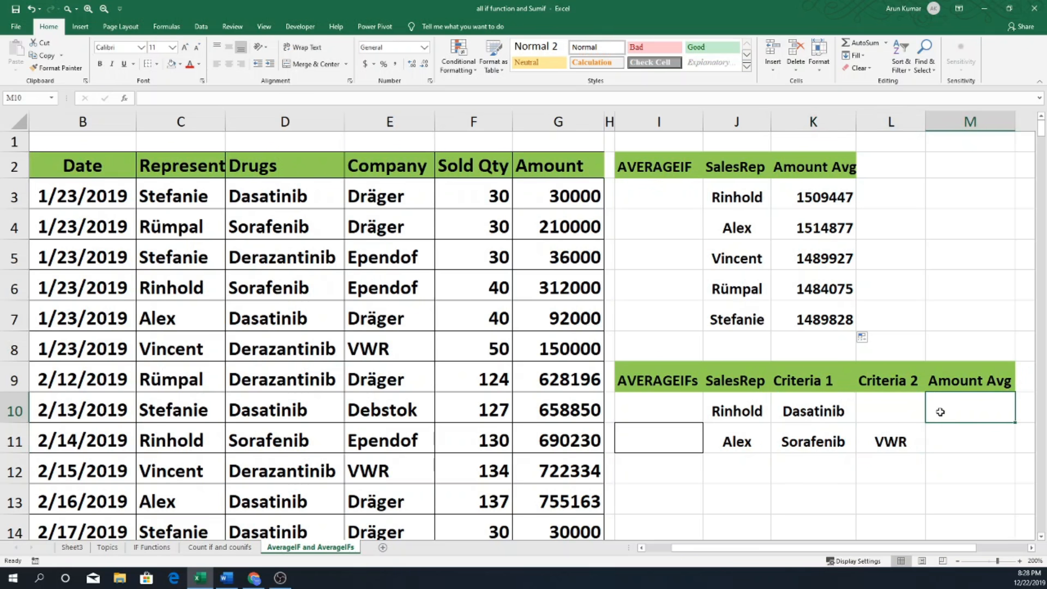
text(=av)
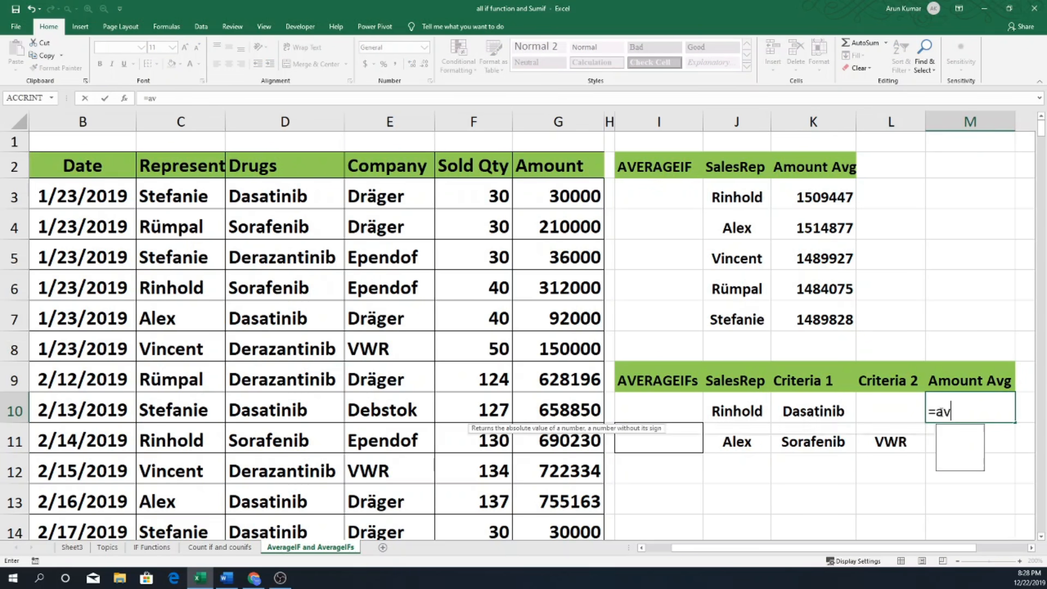
text(erage)
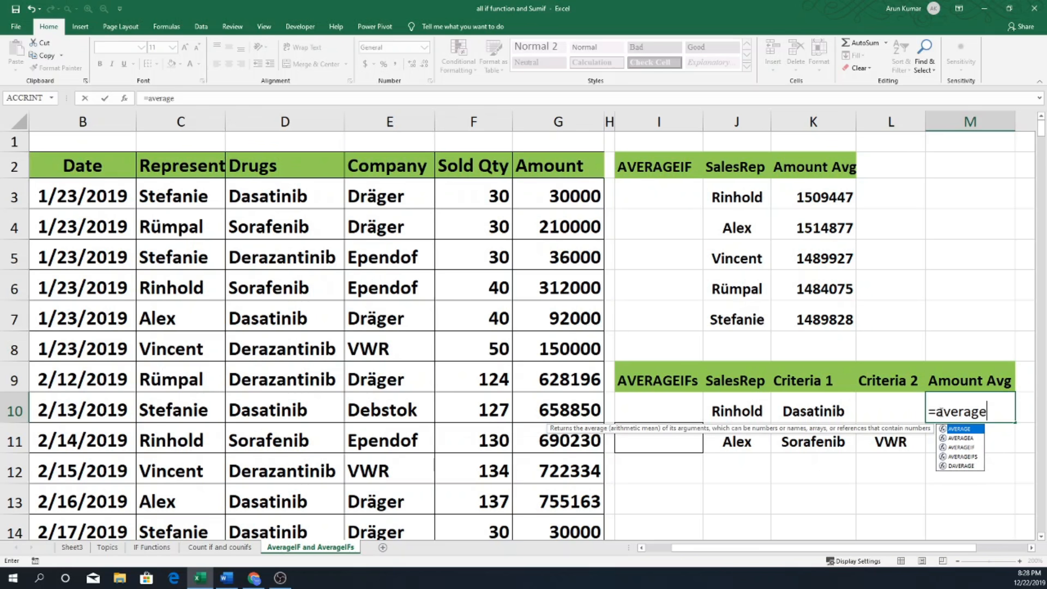
text(ifs)
key(Tab)
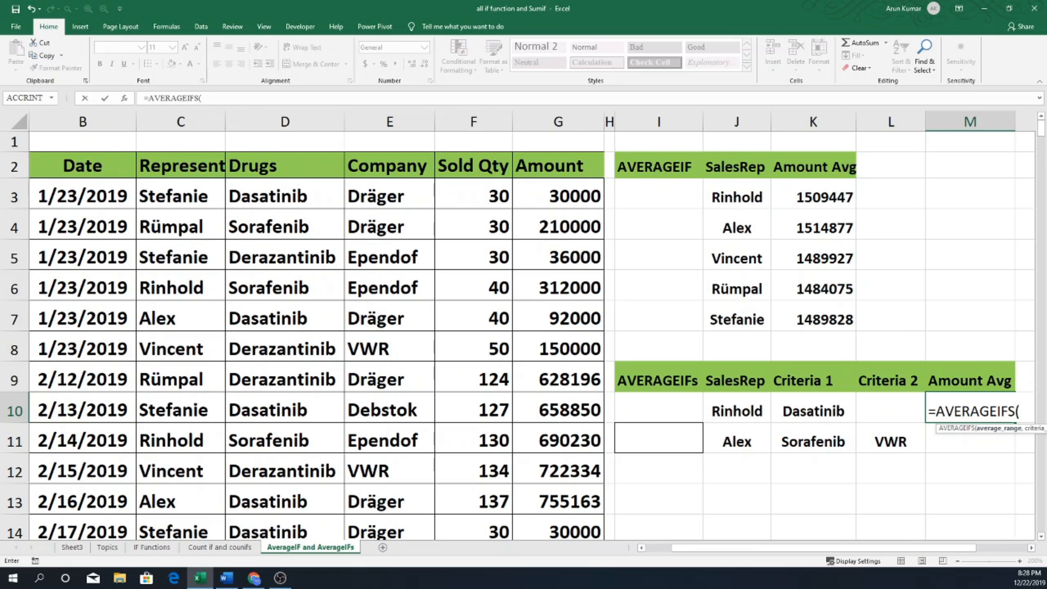
click(564, 196)
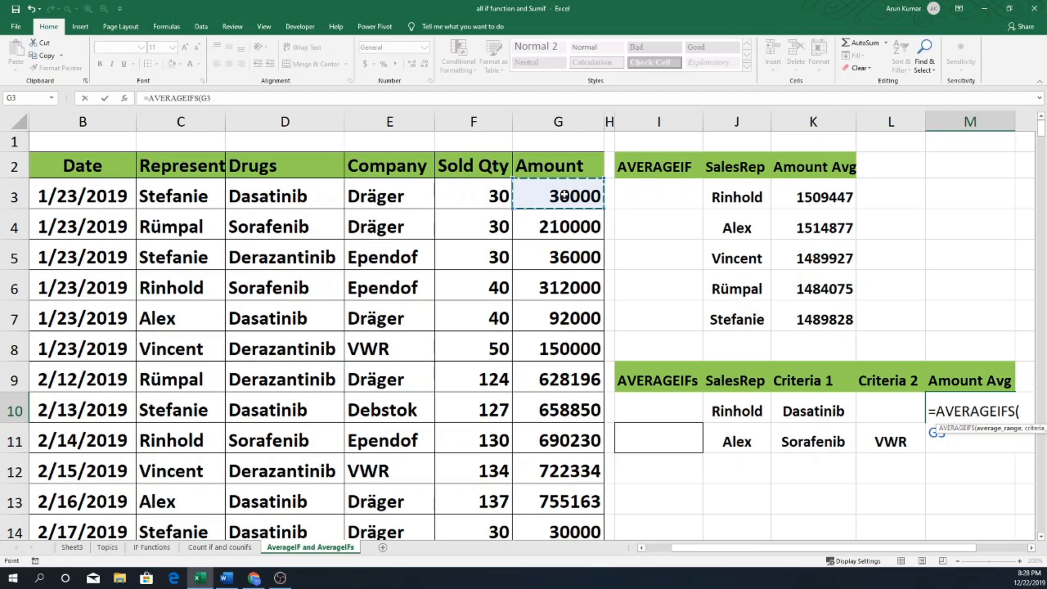
key(ctrl+shift+Down)
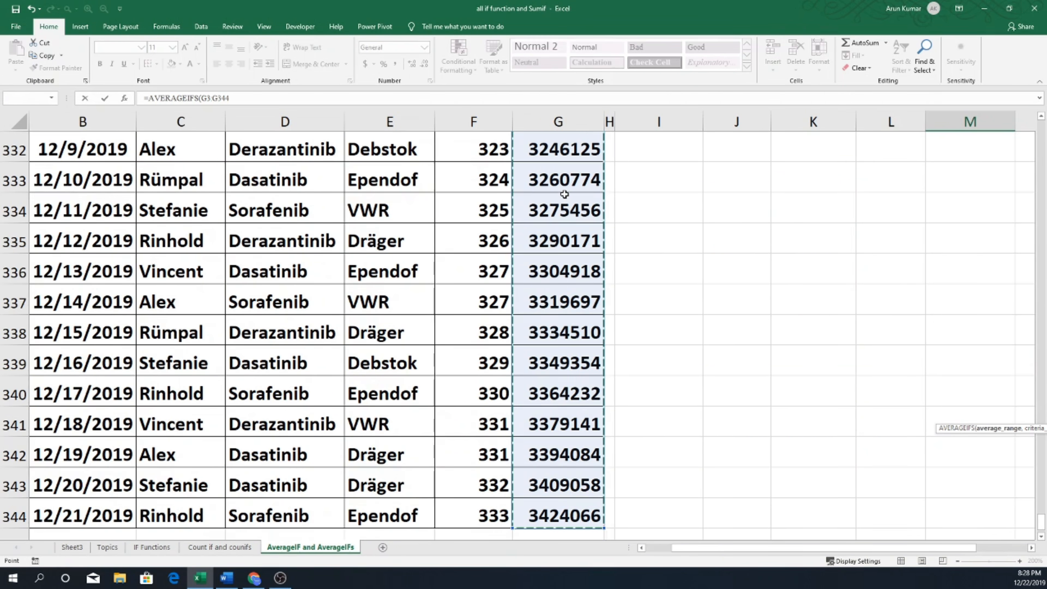
key(F4)
text(,)
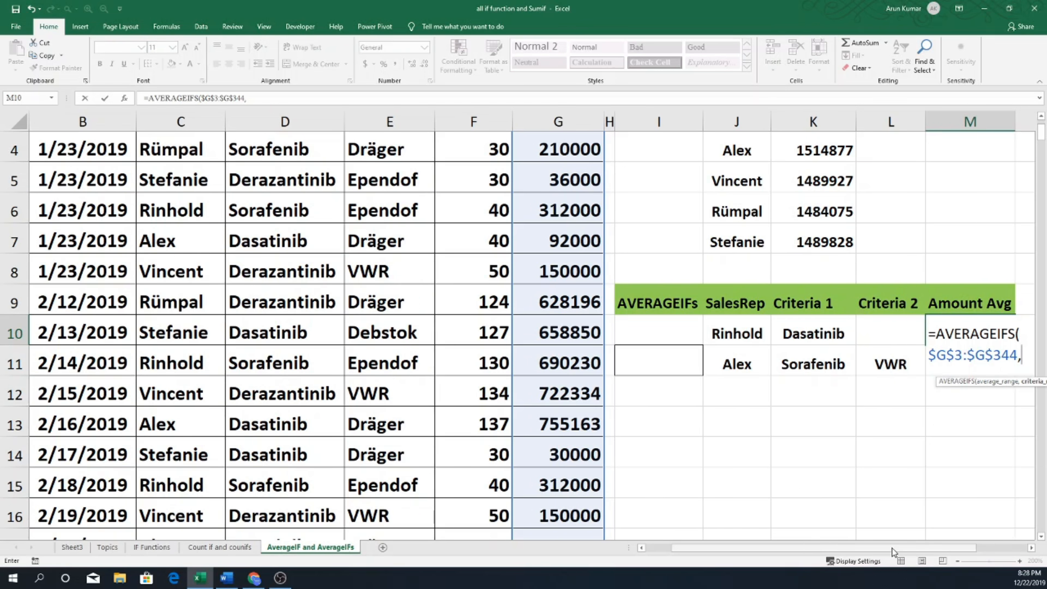
Add the representative column $C$3:$C$344 as the first absolute criteria range of the AVERAGEIFS formula, with J10 as its criteria.
scroll(894, 552, right, 2)
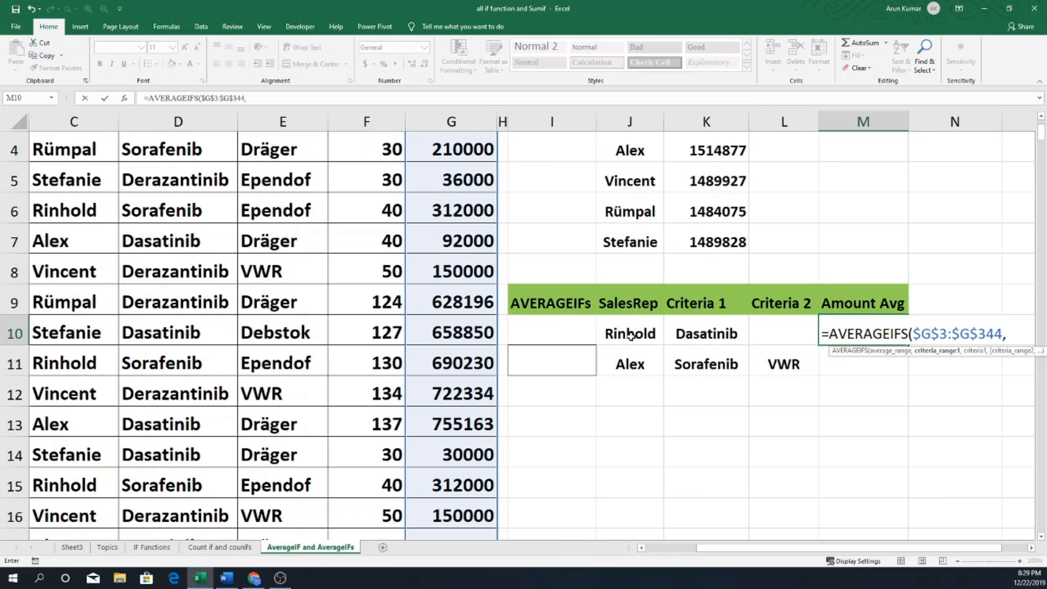
drag(714, 549, 649, 548)
scroll(230, 180, up, 1)
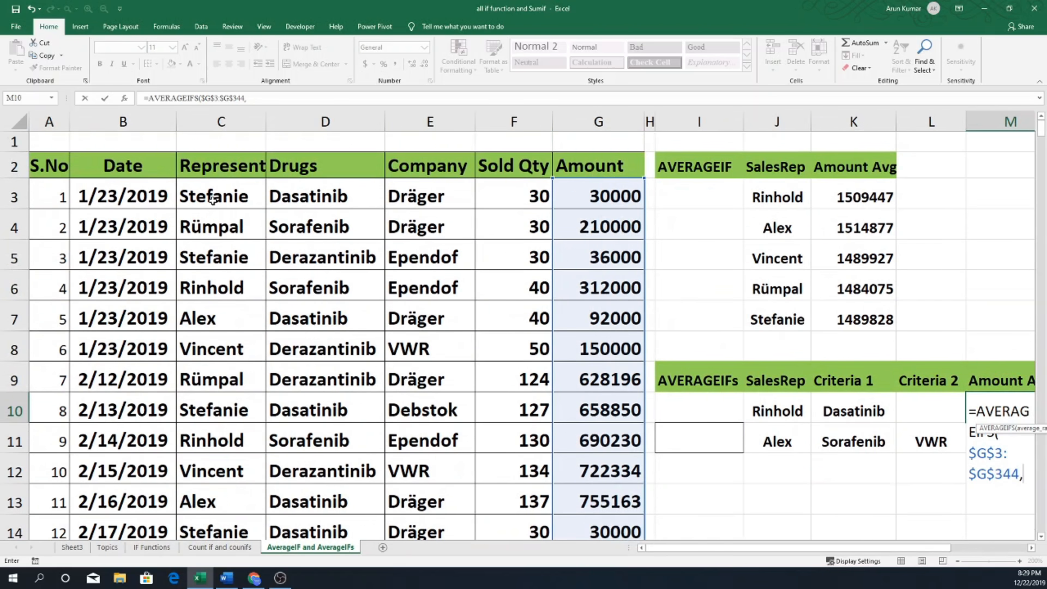
click(208, 195)
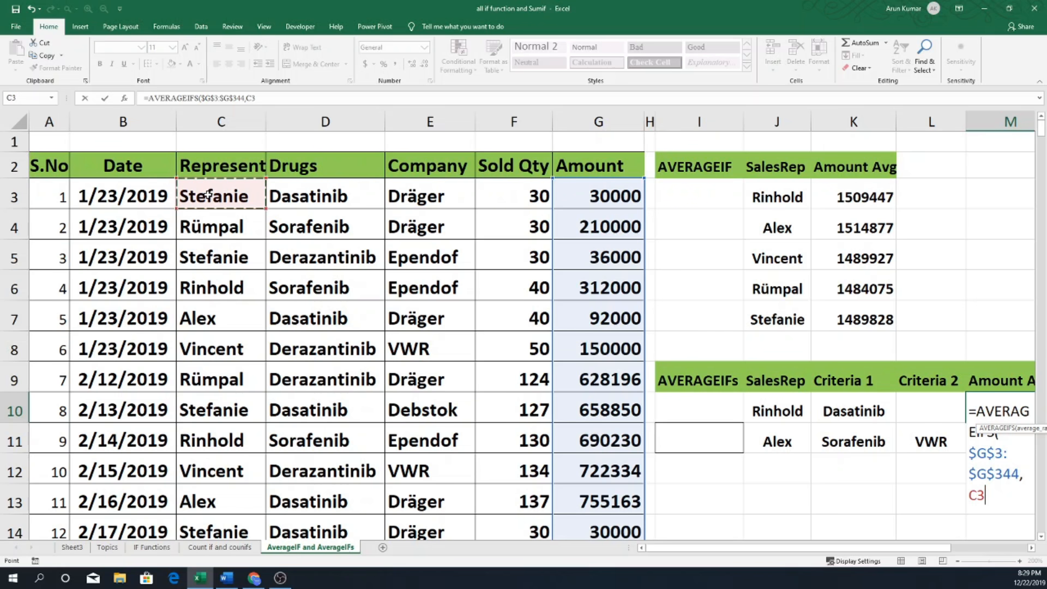
key(ctrl+shift+Down)
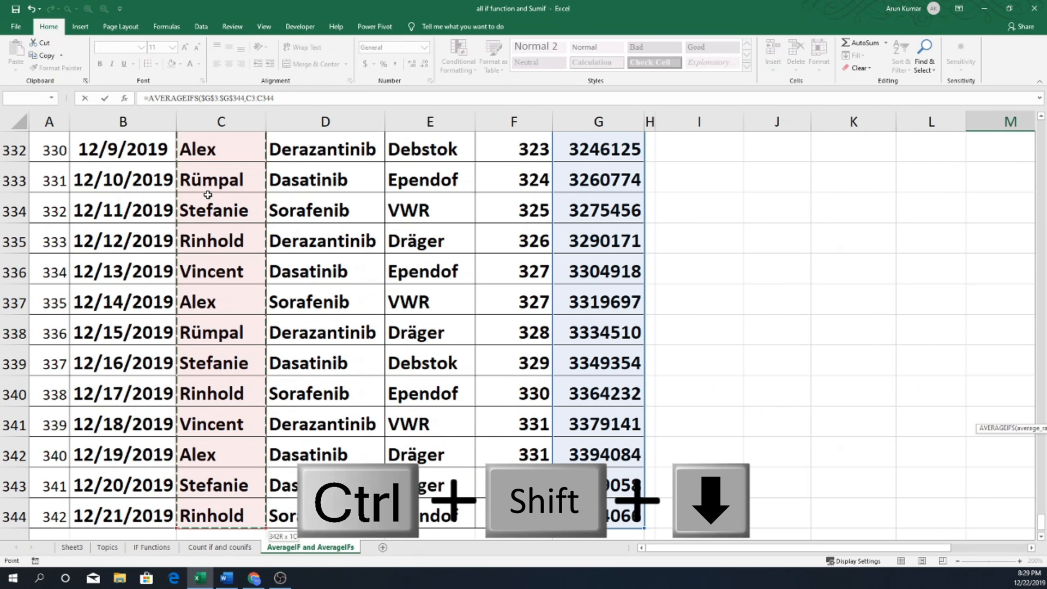
key(F4)
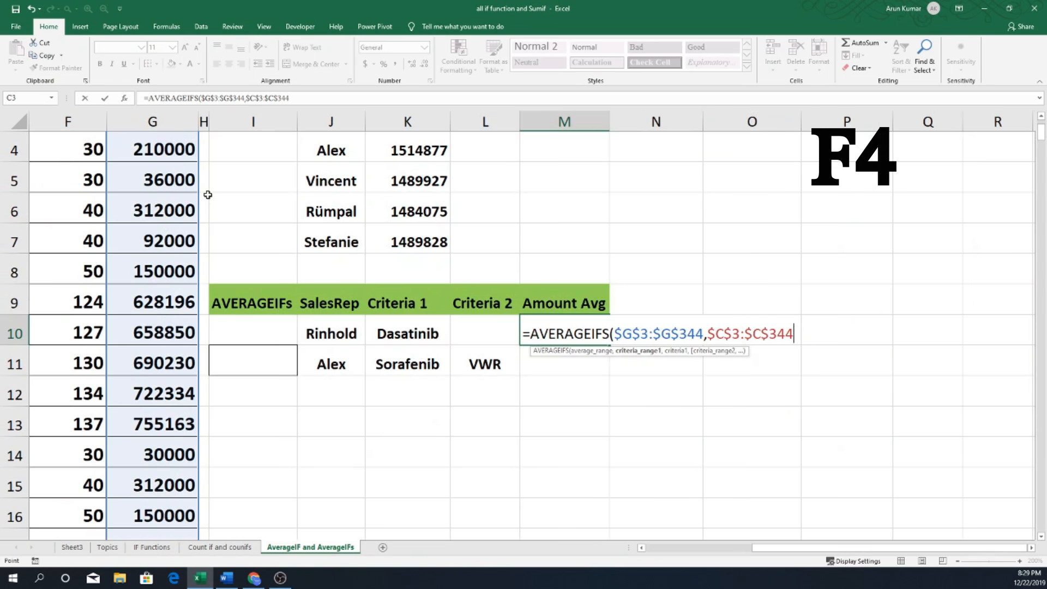
text(,)
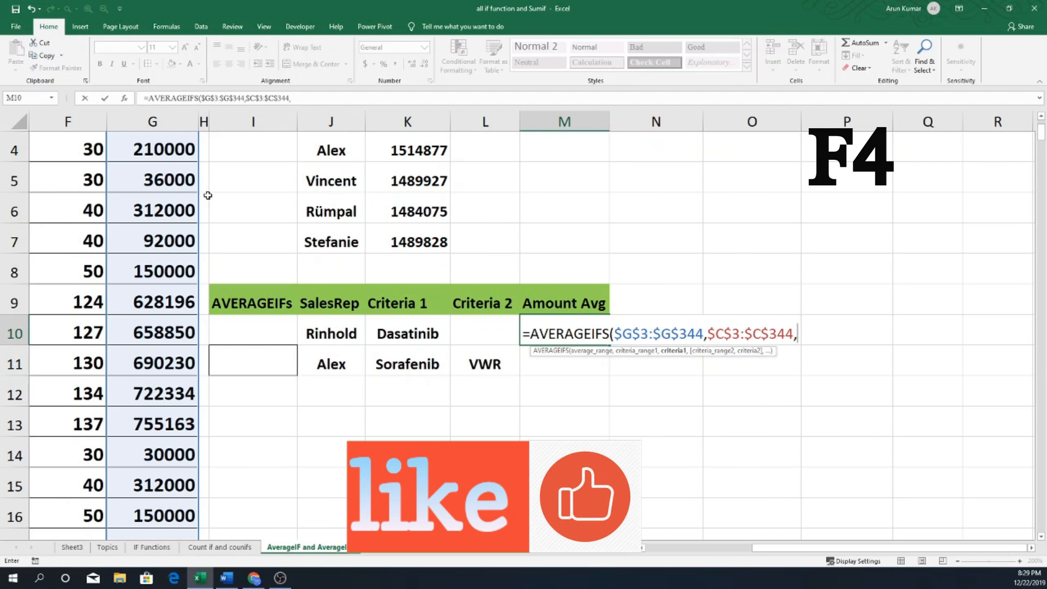
click(337, 334)
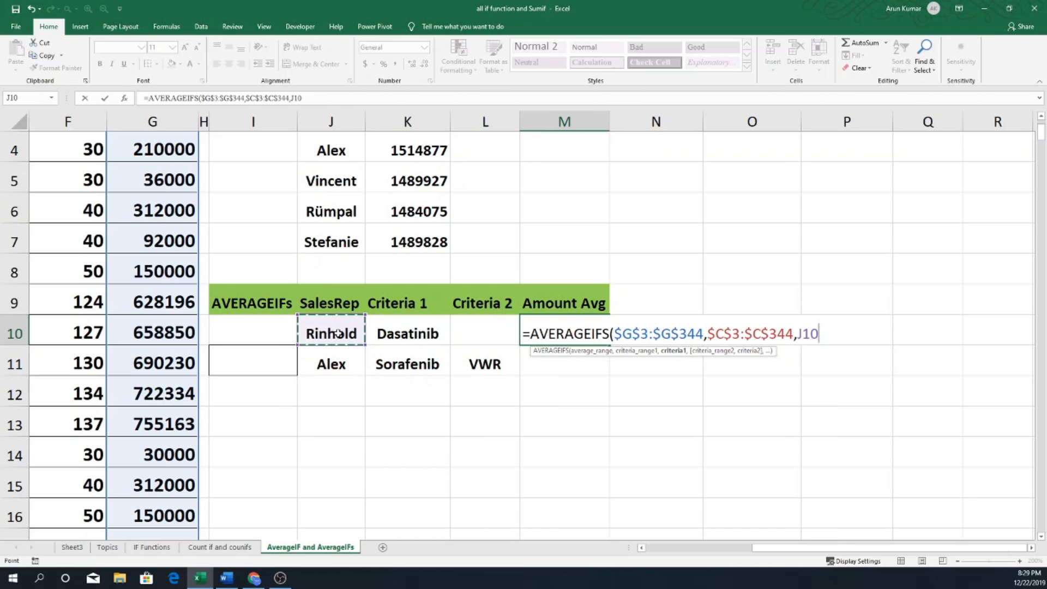
text(,)
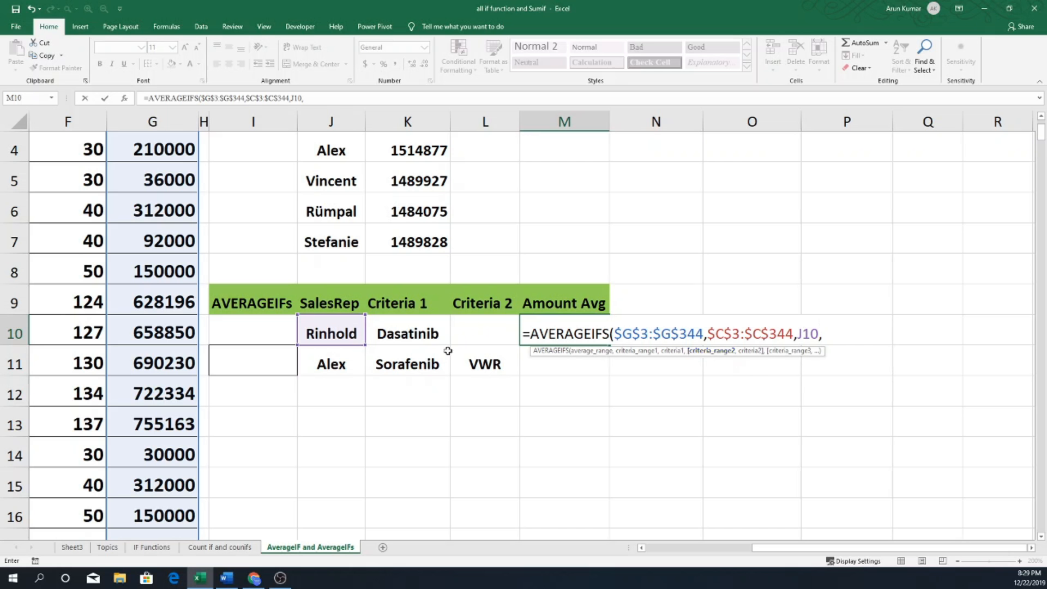
Complete the AVERAGEIFS formula with the drugs column $D$3:$D$344 as the second absolute criteria range and K10 as its criteria.
drag(825, 549, 737, 550)
scroll(328, 234, up, 1)
click(279, 195)
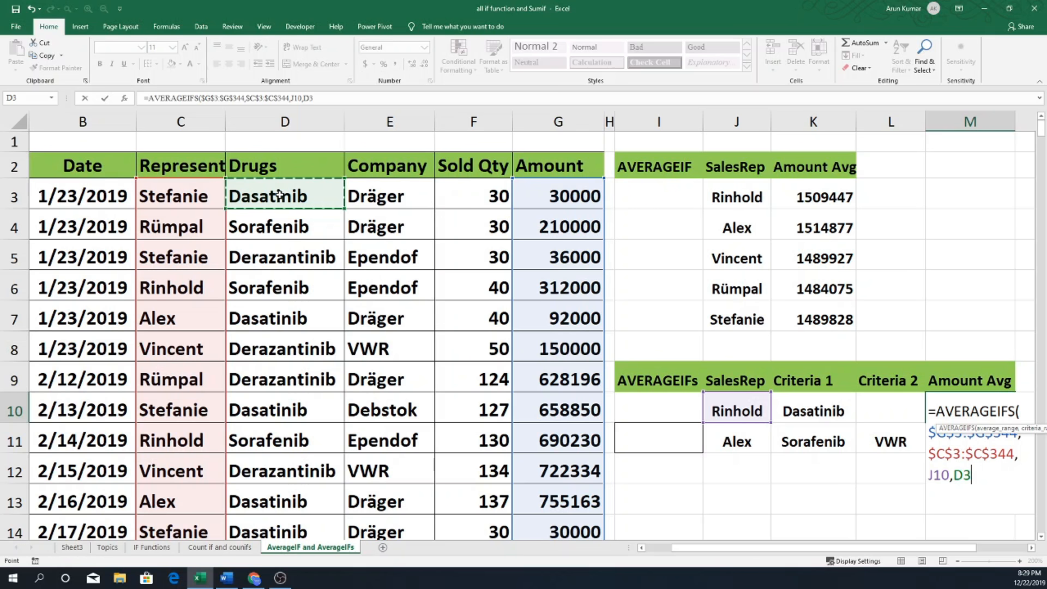
key(ctrl+shift+Down)
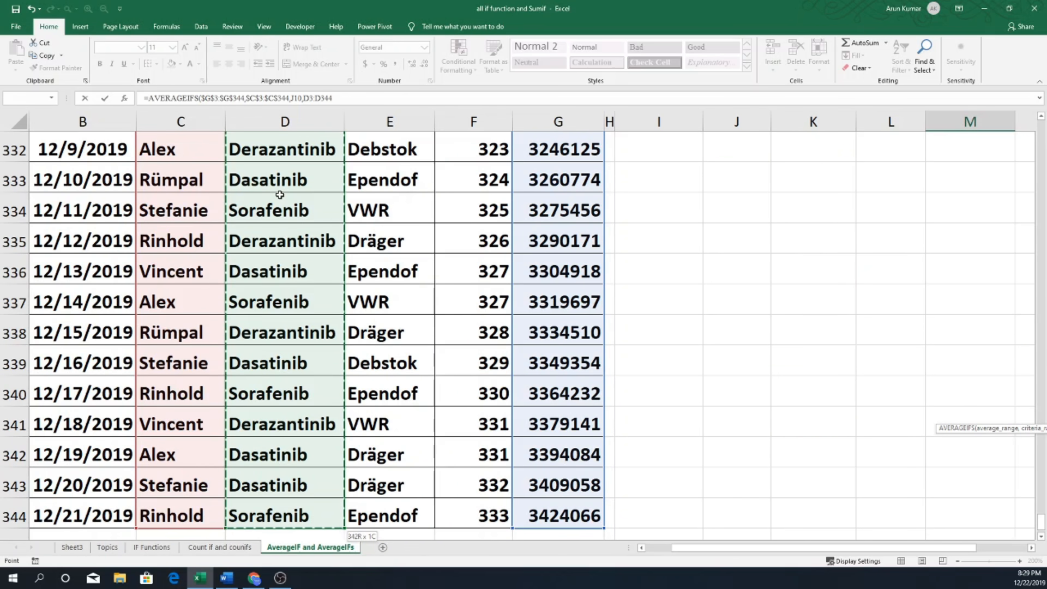
key(F4)
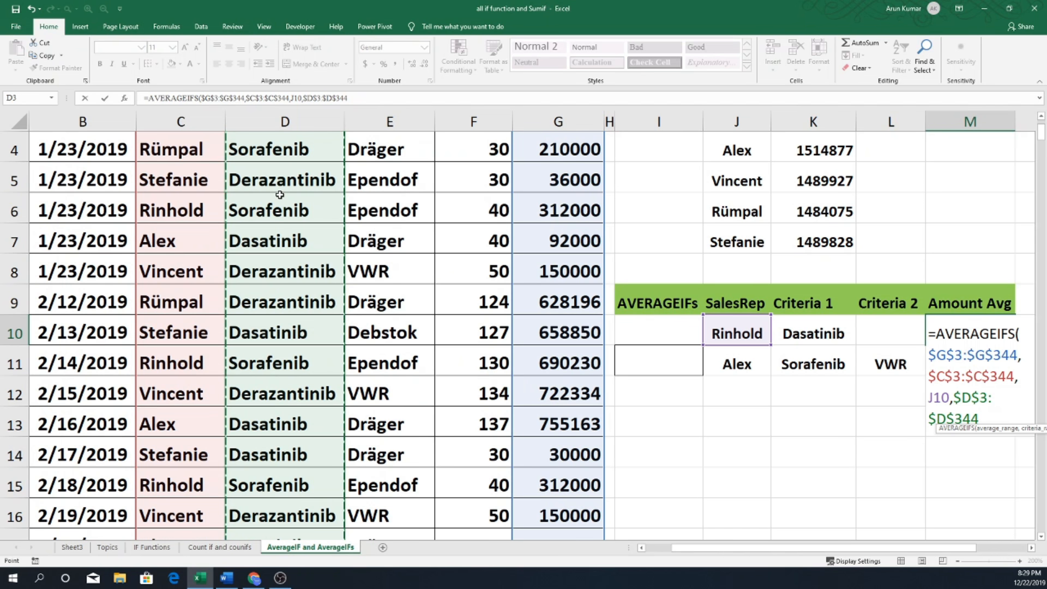
text(,)
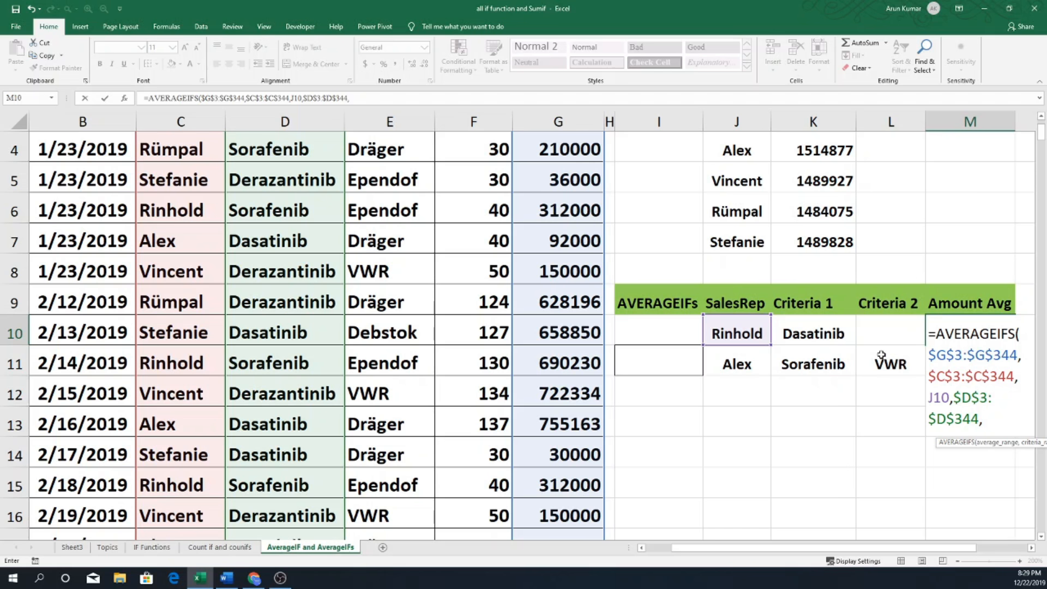
click(835, 334)
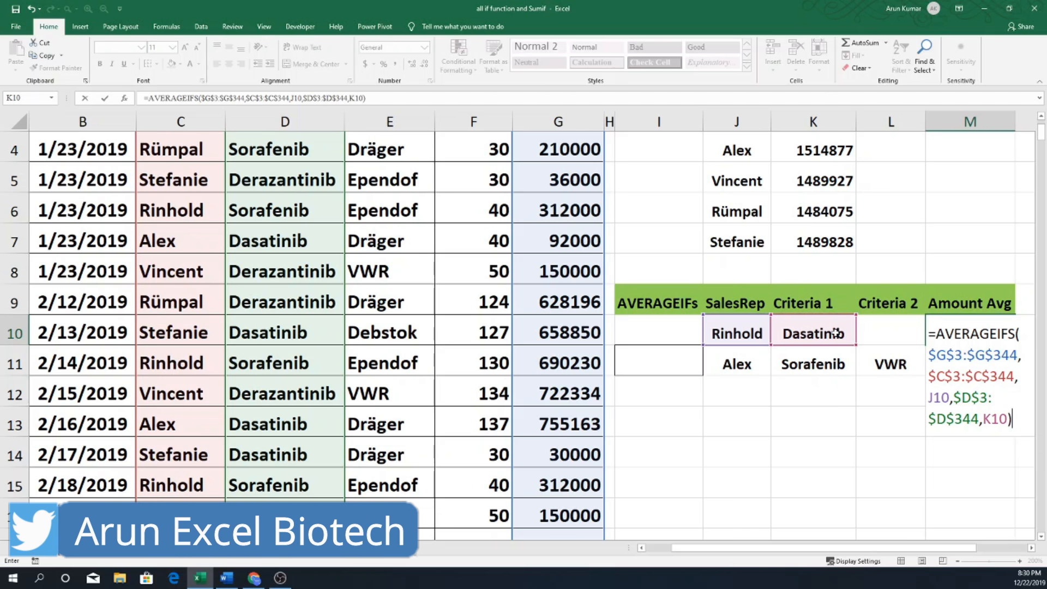
key(Return)
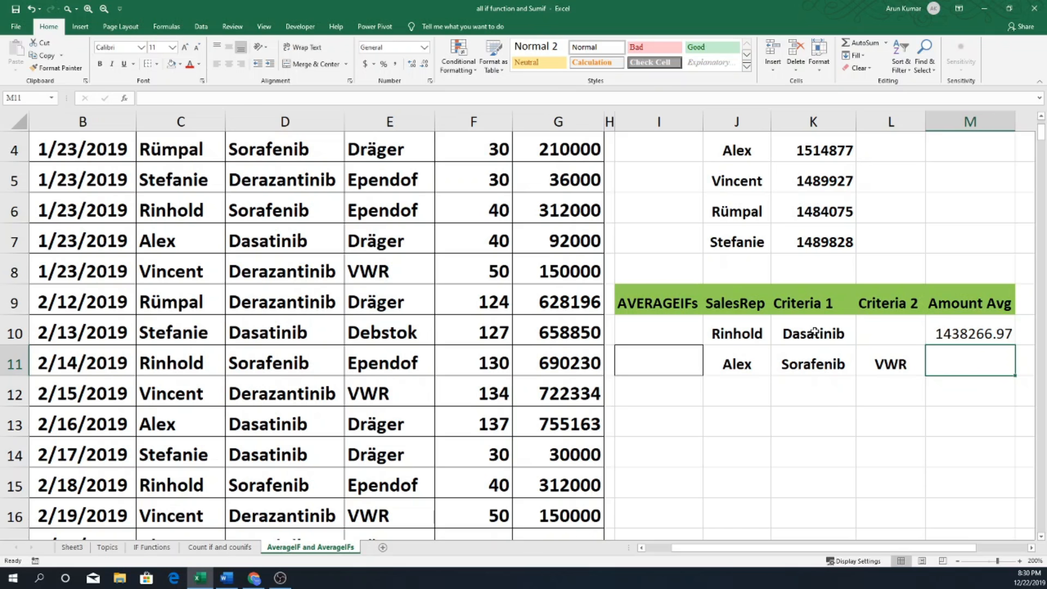
Wrap the AVERAGEIFS formula in M10 in ROUNDUP with 0 decimal digits.
scroll(814, 331, up, 1)
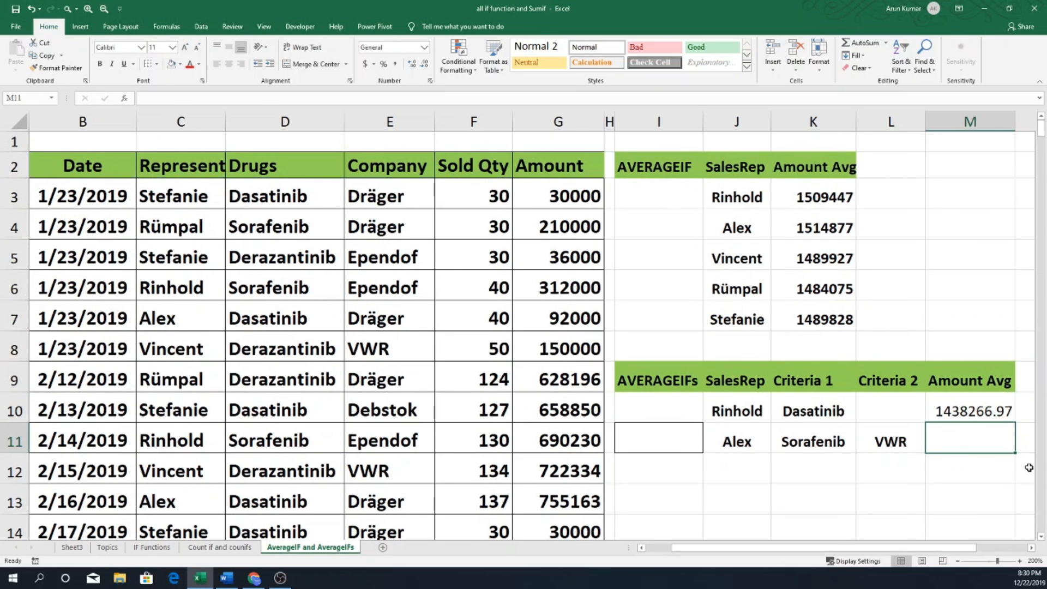
click(950, 412)
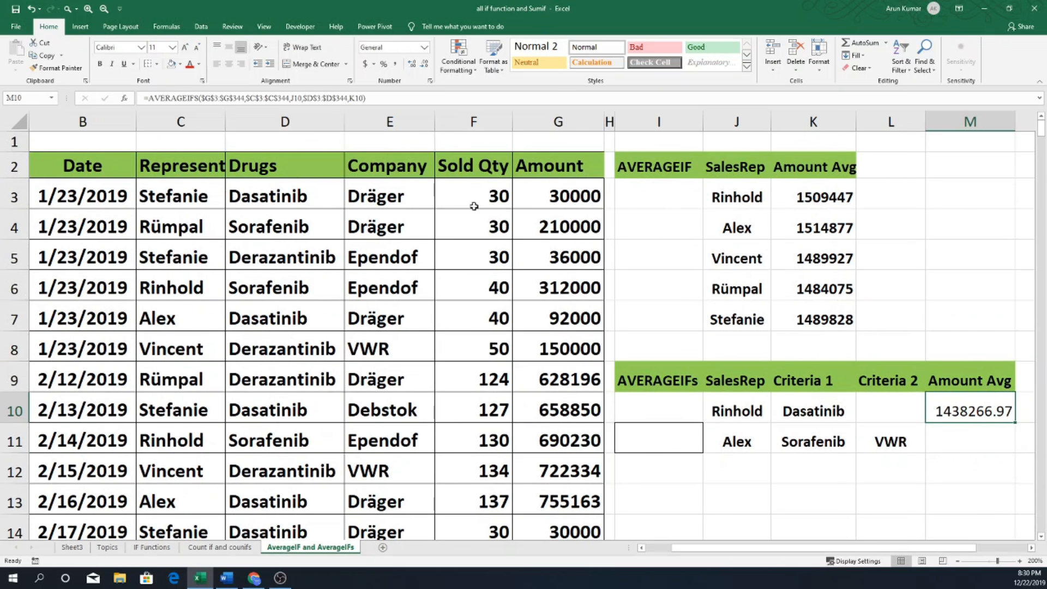
click(152, 98)
text(ROundup)
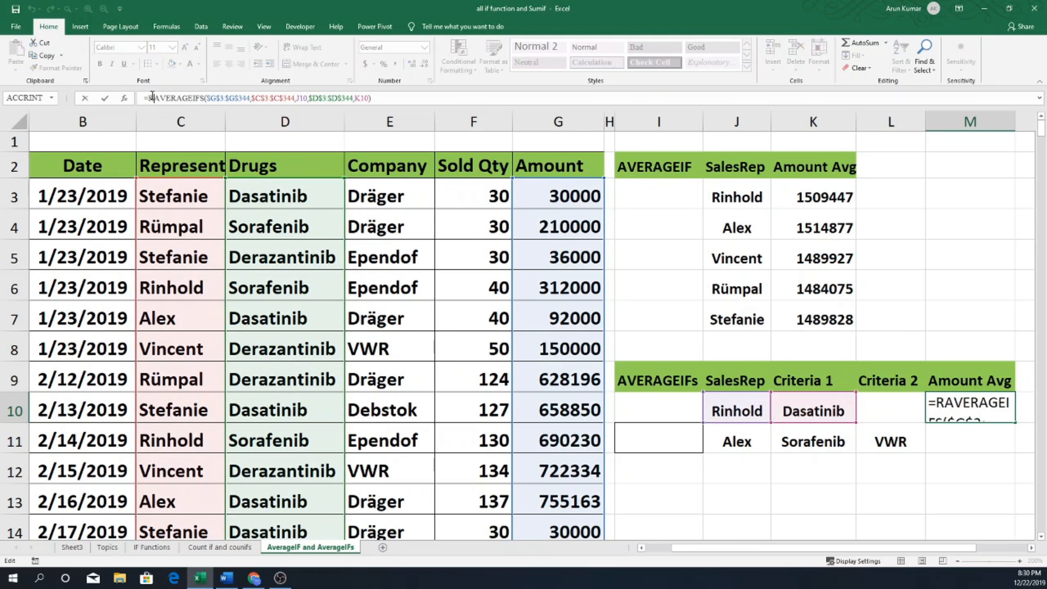
key(Tab)
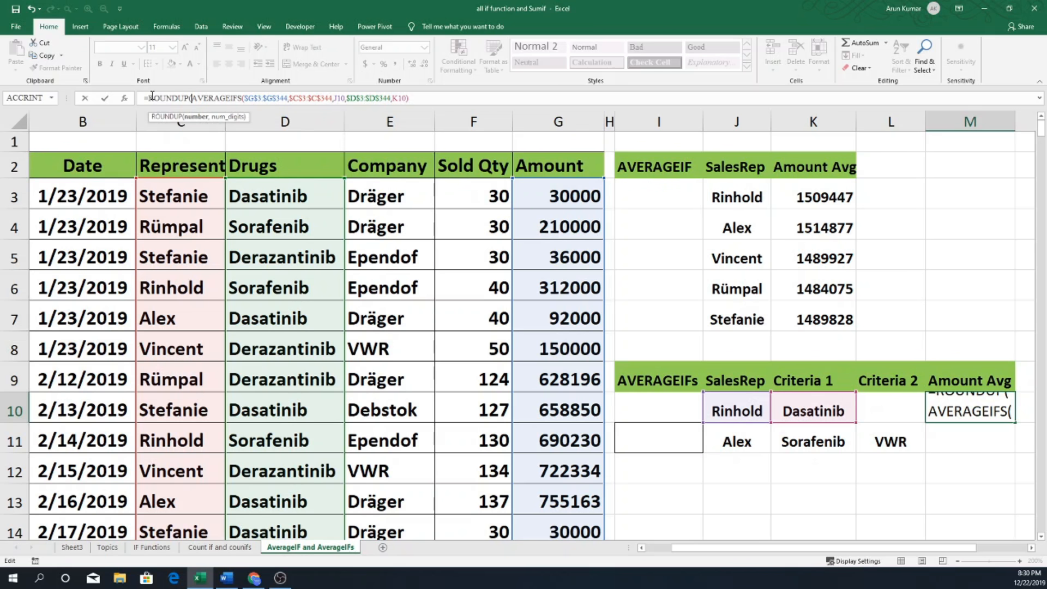
click(197, 118)
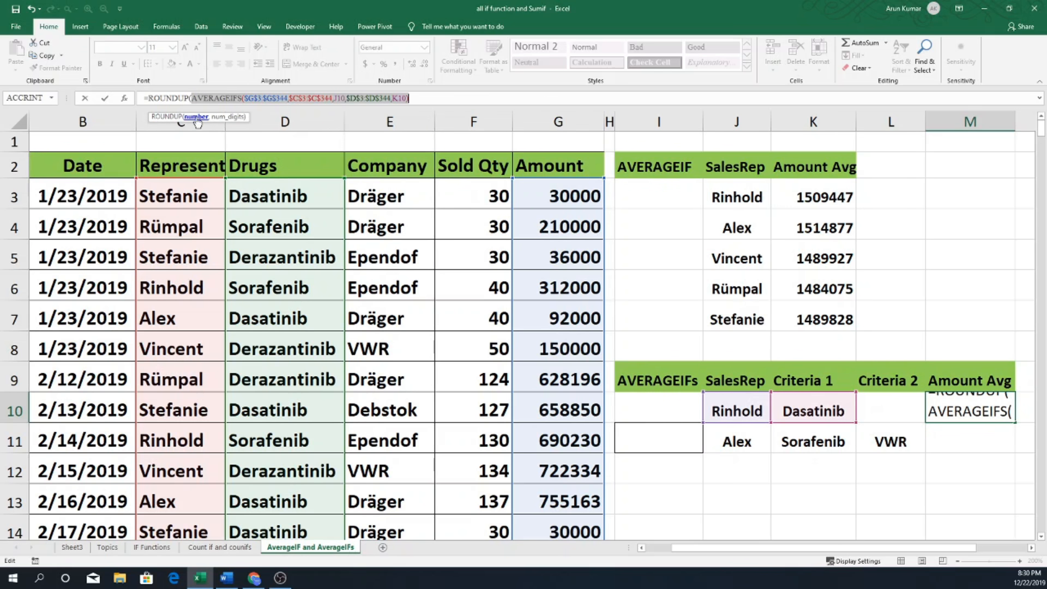
click(439, 95)
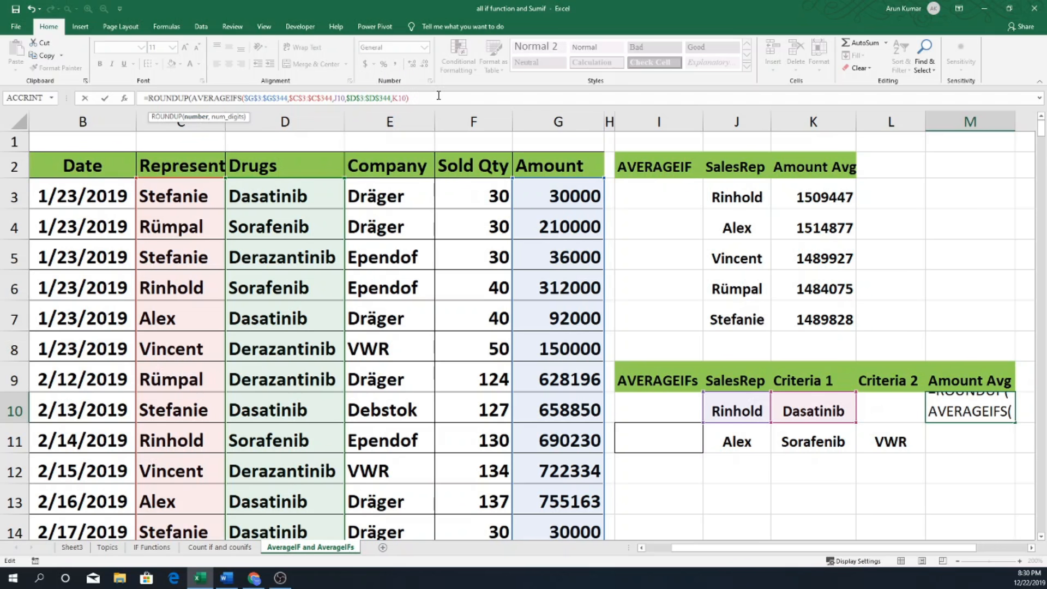
text(,)
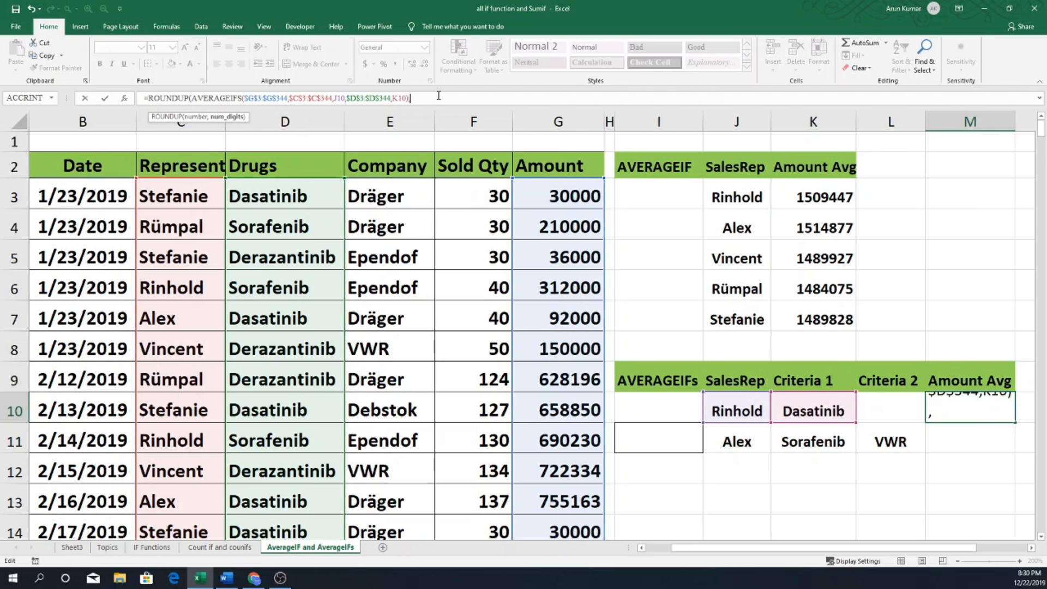
text(0))
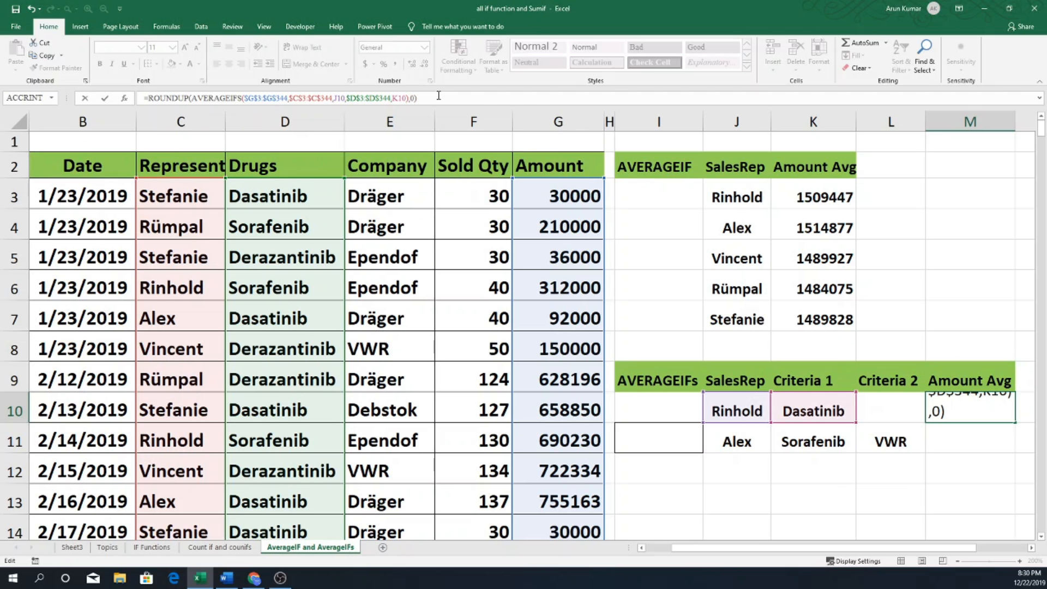
key(Return)
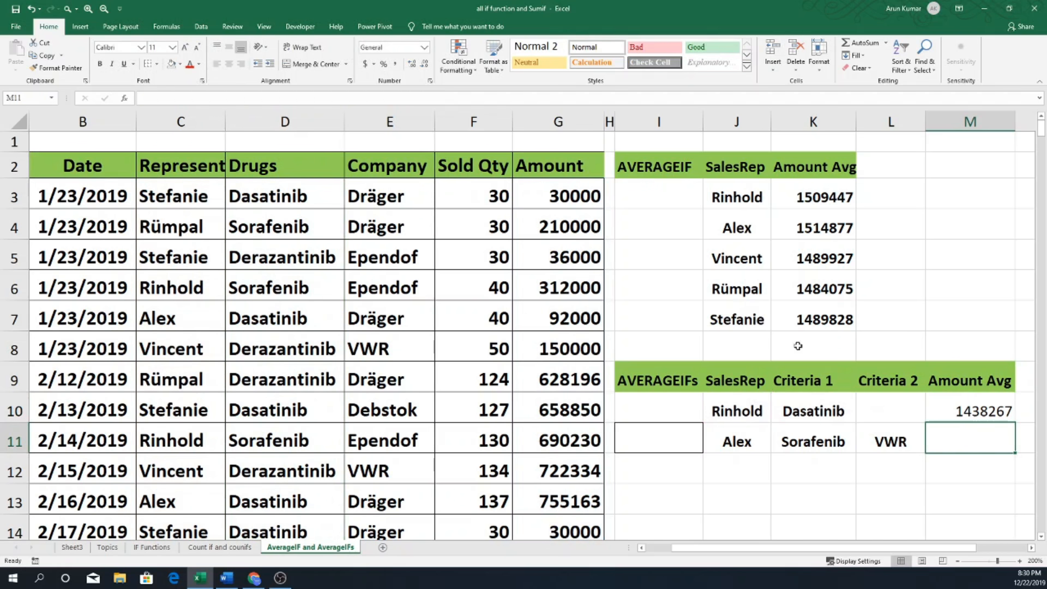
click(983, 407)
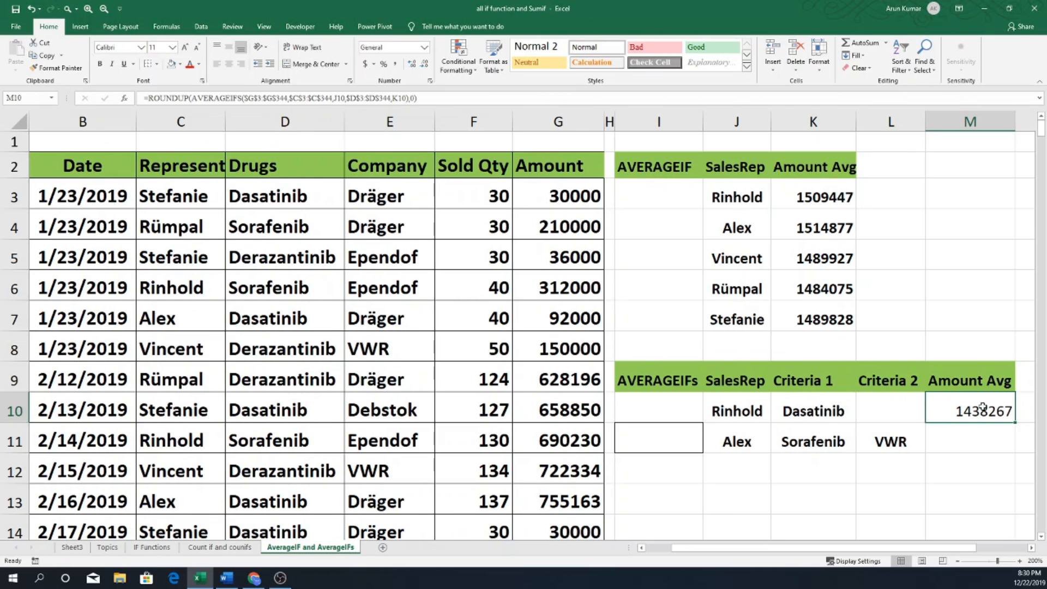
Start an AVERAGEIFS formula in M11 with the amount column, $G$3:$G$344, as its absolute average range.
click(965, 440)
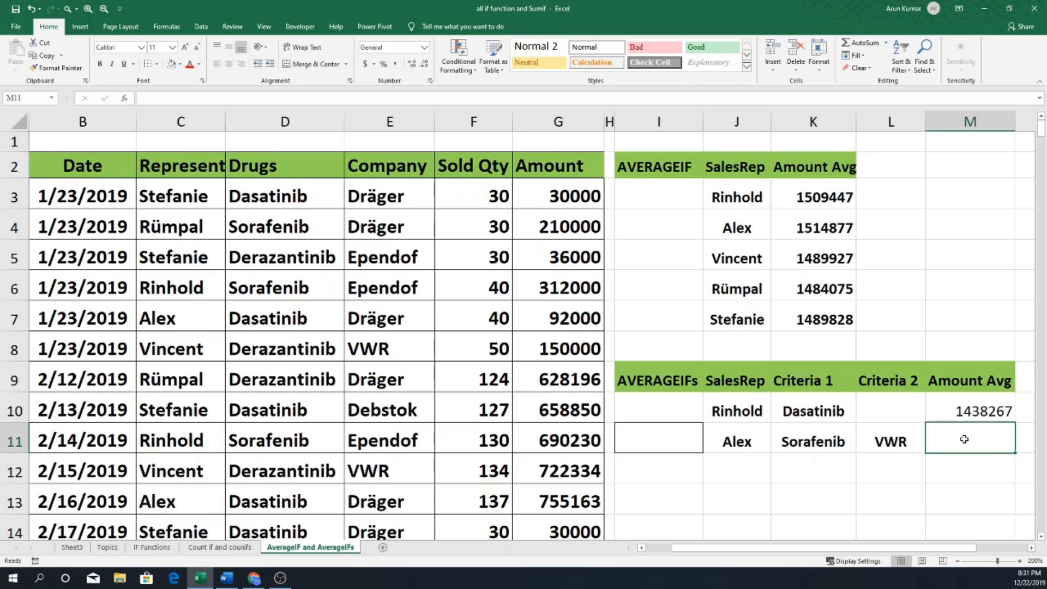
text(=)
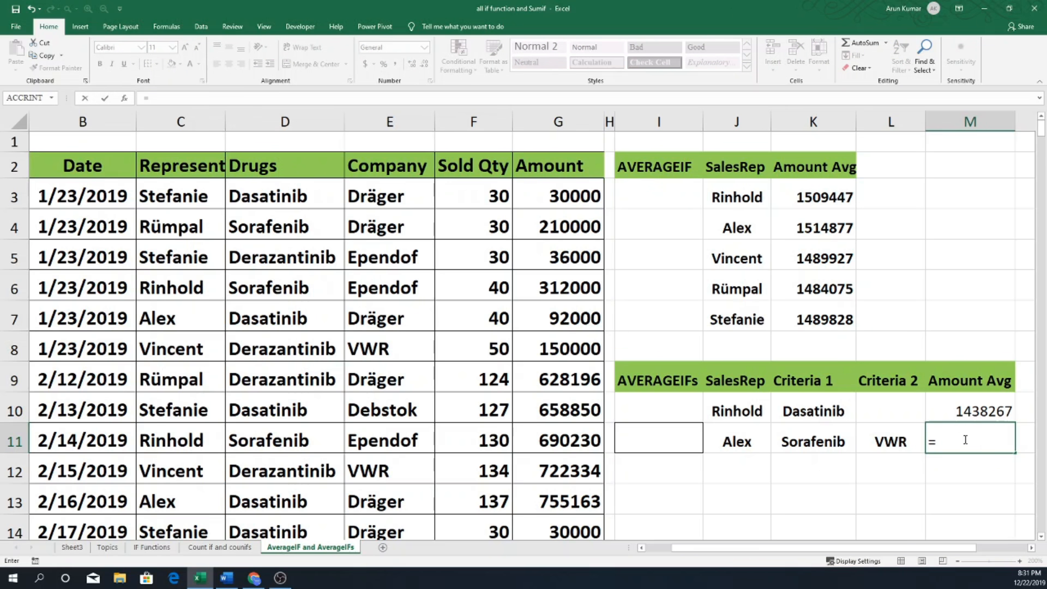
text(avre)
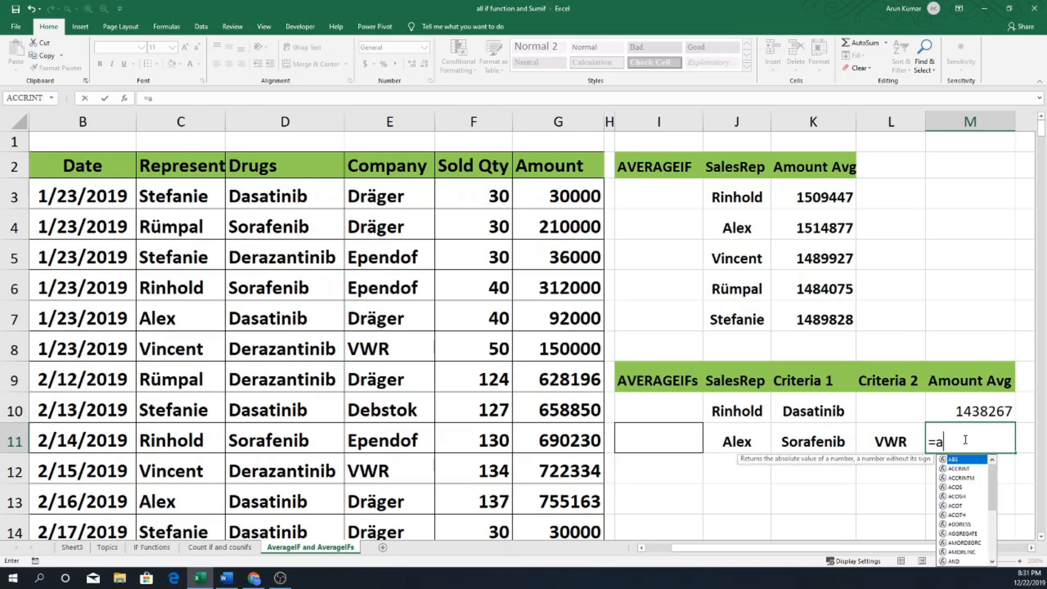
key(BackSpace)
key(BackSpace)
text(e)
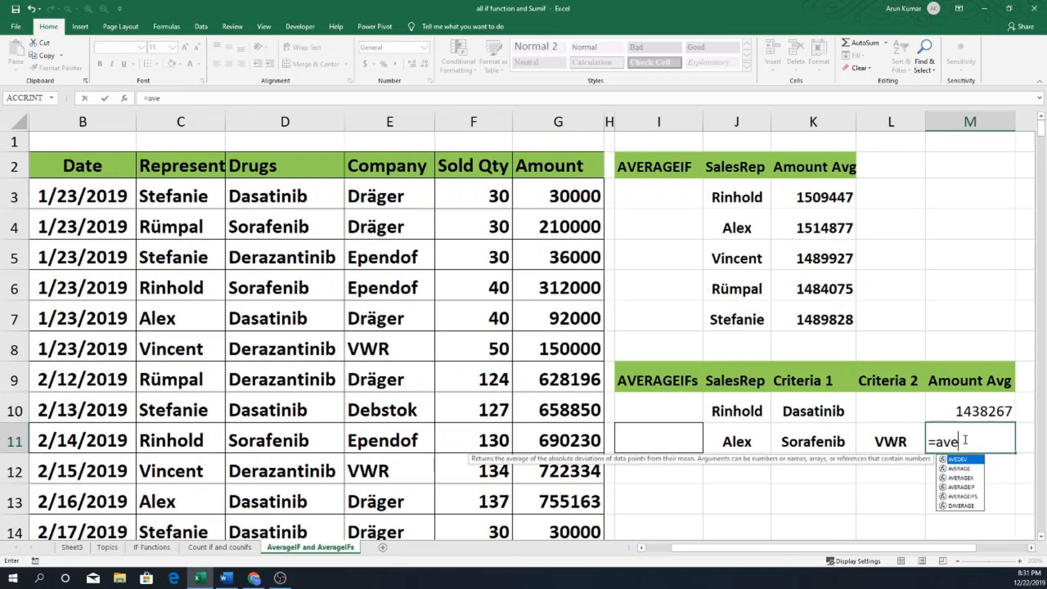
text(rageifs)
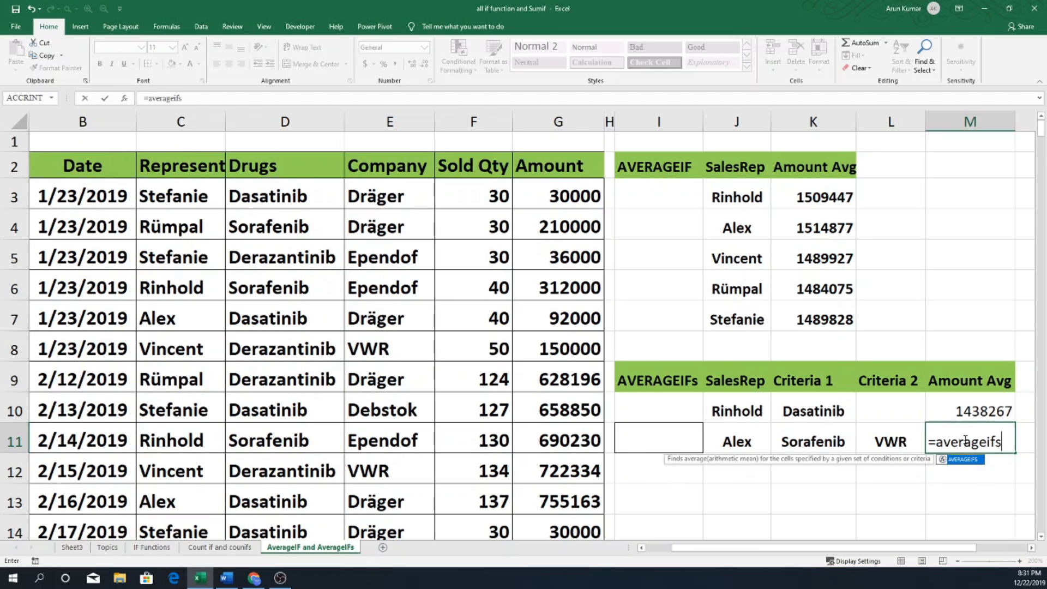
key(Tab)
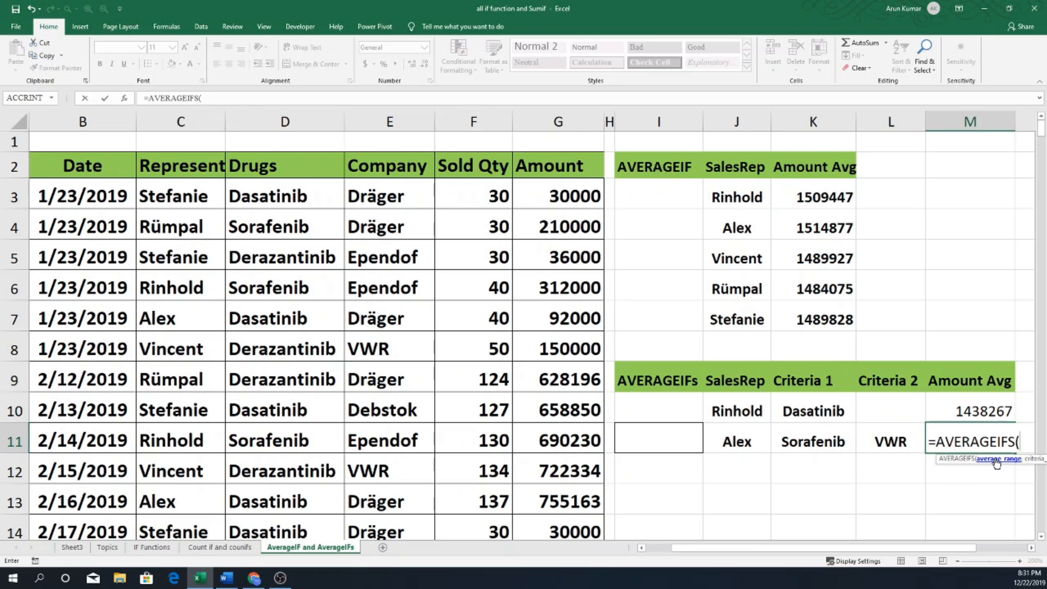
click(562, 195)
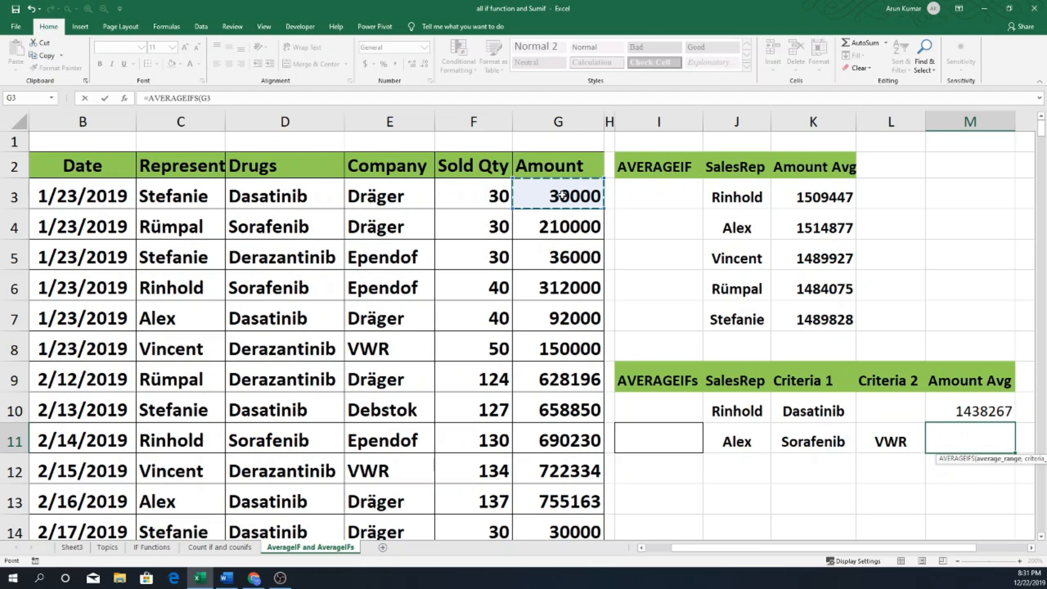
key(ctrl+shift+Down)
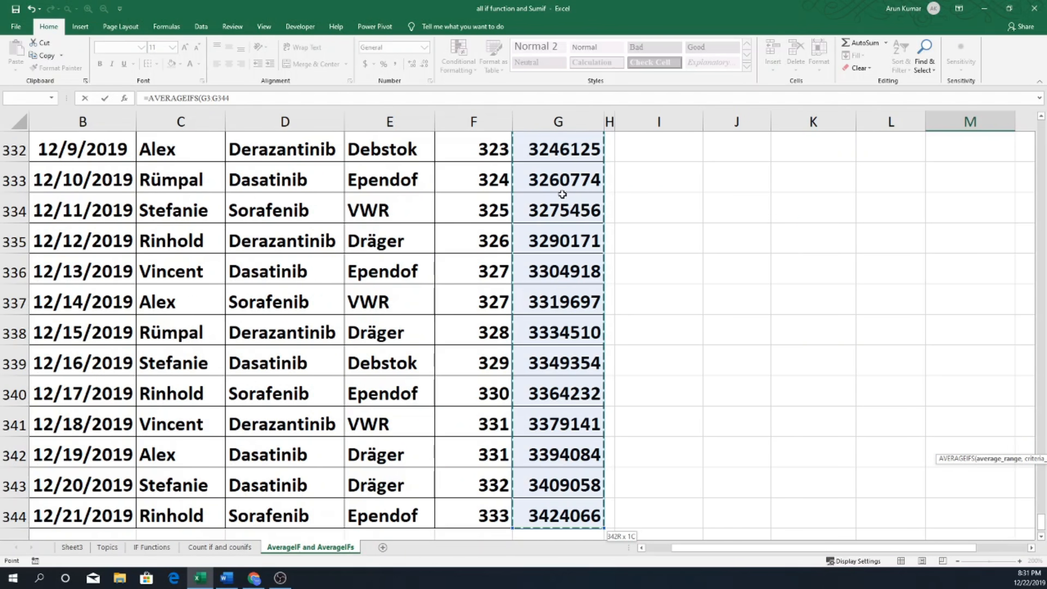
key(F4)
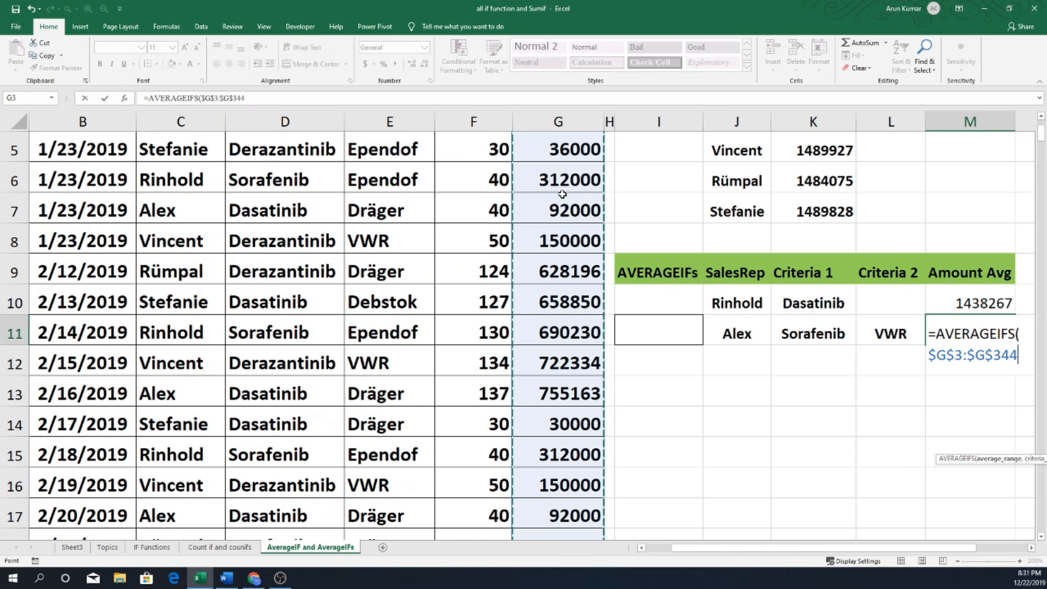
text(,)
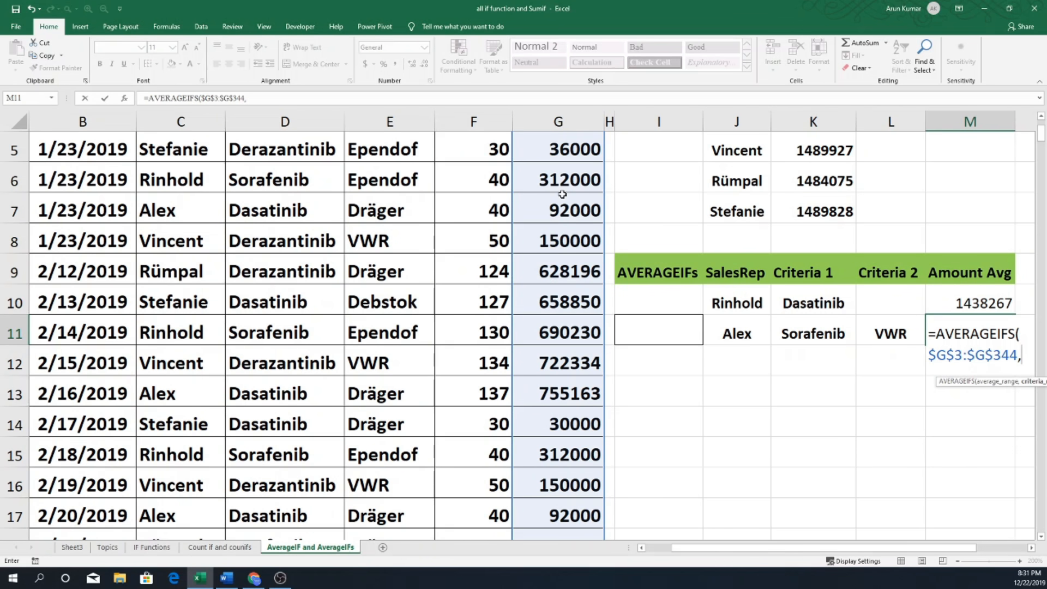
Add the representative column $C$3:$C$344 as the first absolute criteria range of the M11 formula, with J11 as its criteria.
drag(787, 547, 801, 546)
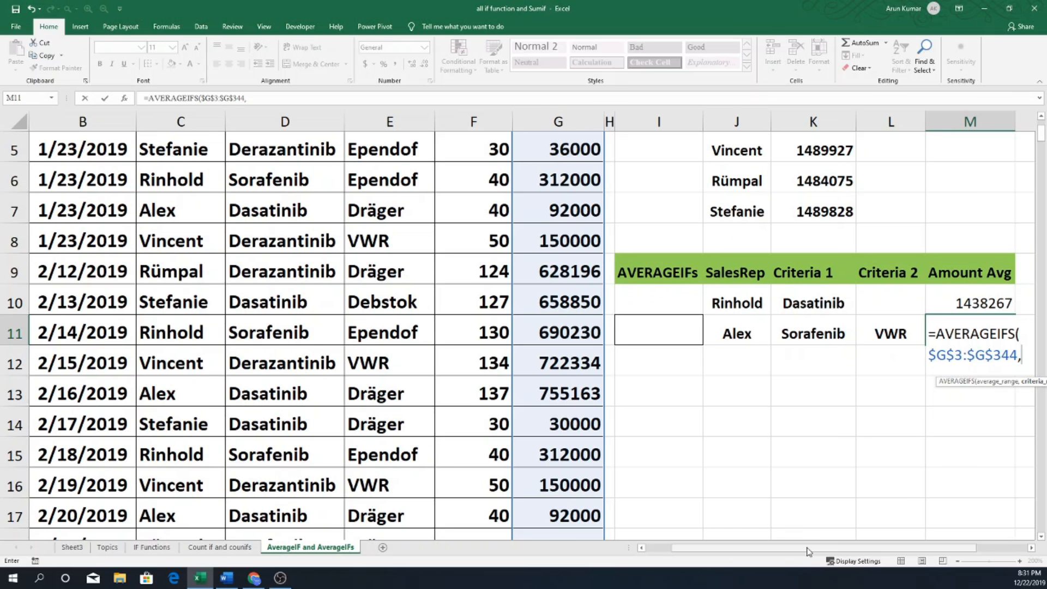
drag(808, 552, 776, 553)
scroll(198, 202, up, 2)
click(197, 197)
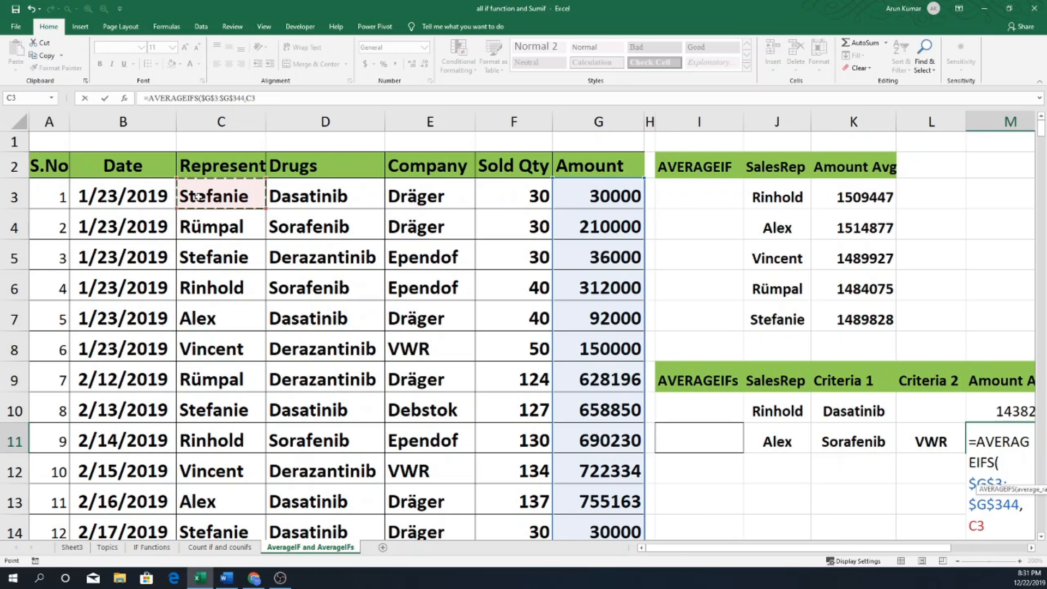
key(ctrl+shift+Down)
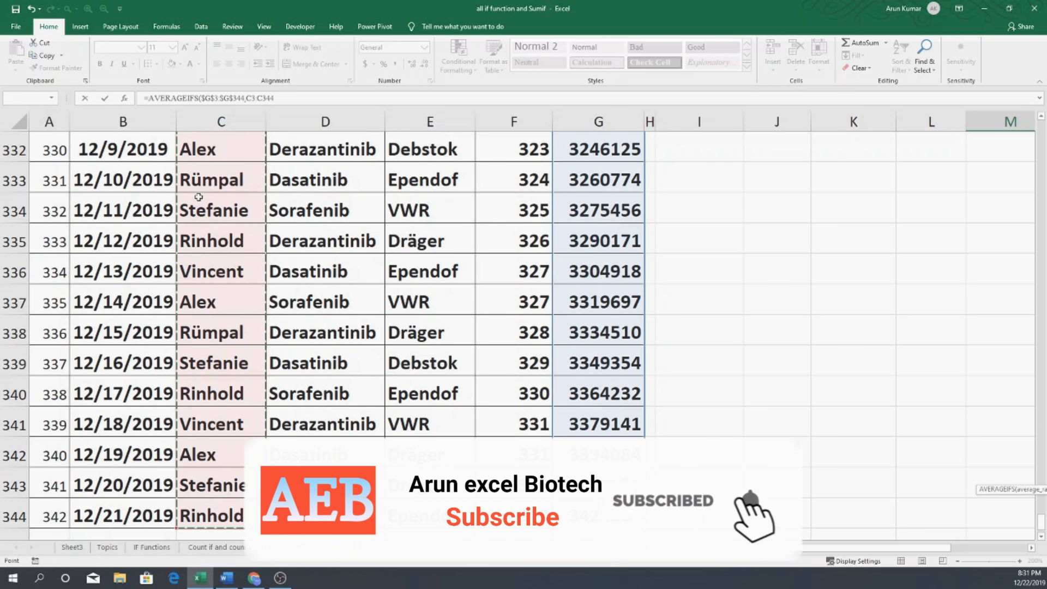
key(F4)
text(,)
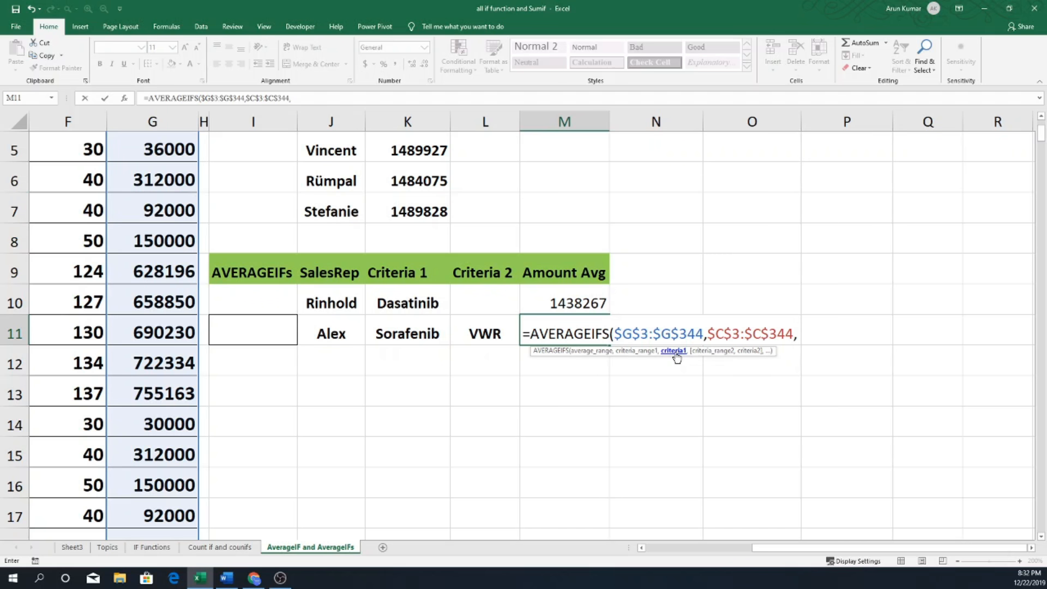
click(345, 331)
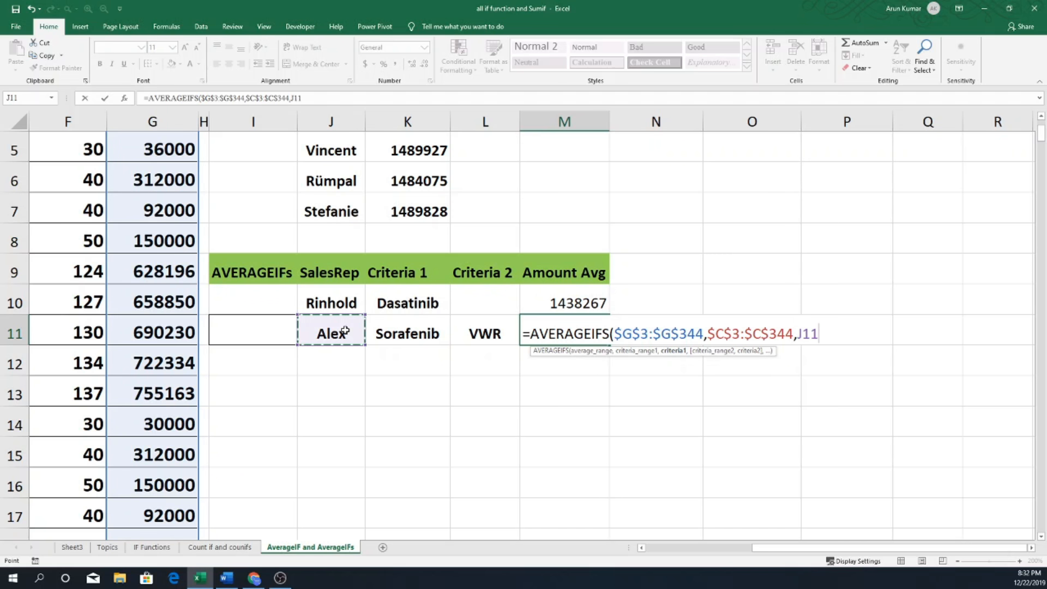
text(,)
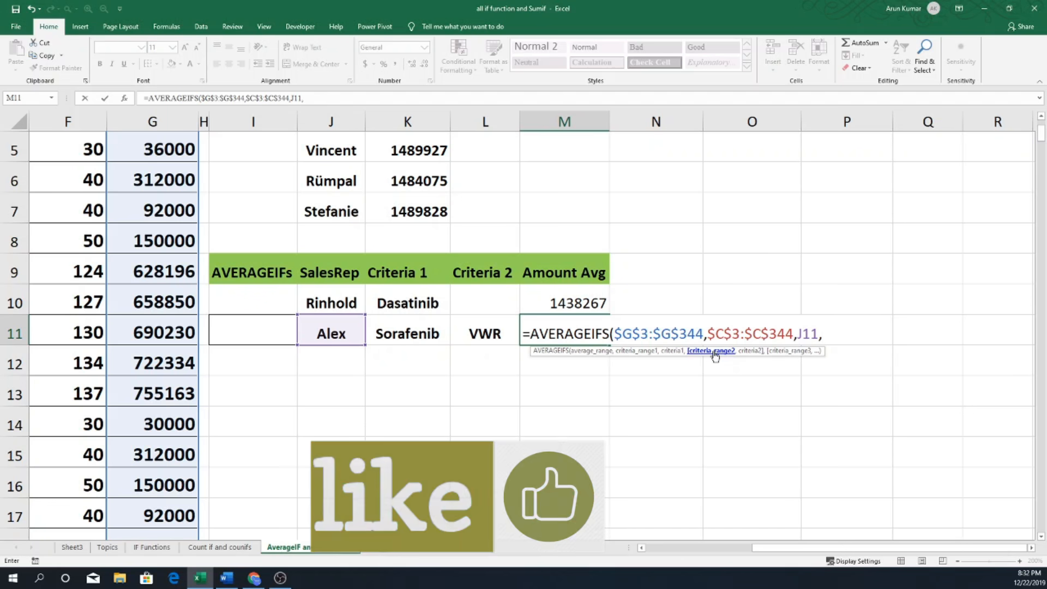
Add the drugs column $D$3:$D$344 as the second absolute criteria range of the M11 formula, with K11 as its criteria.
drag(806, 545, 731, 544)
scroll(298, 252, up, 2)
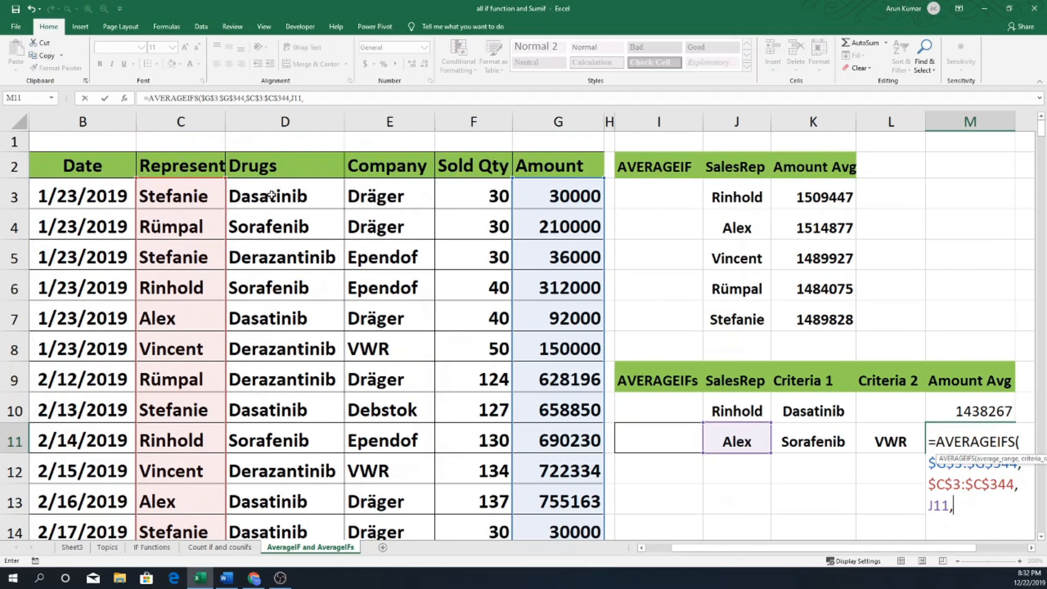
click(271, 195)
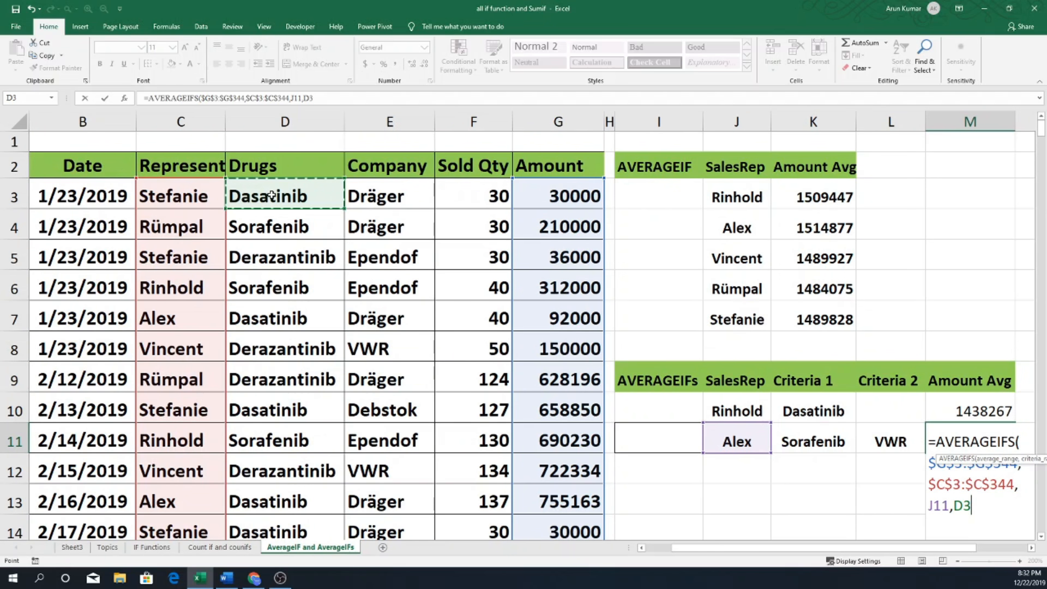
key(ctrl+shift+Down)
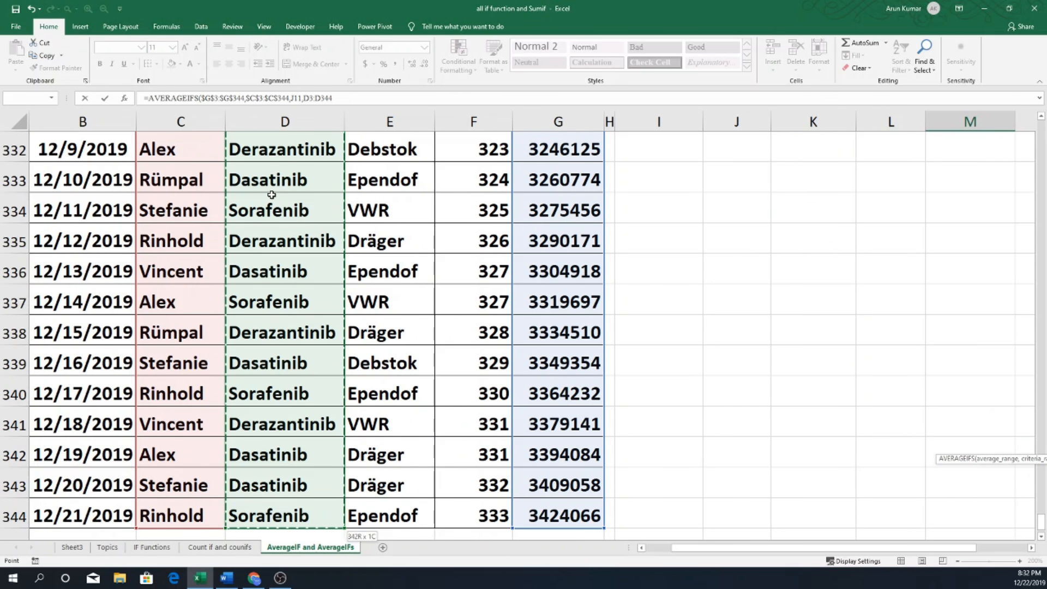
key(F4)
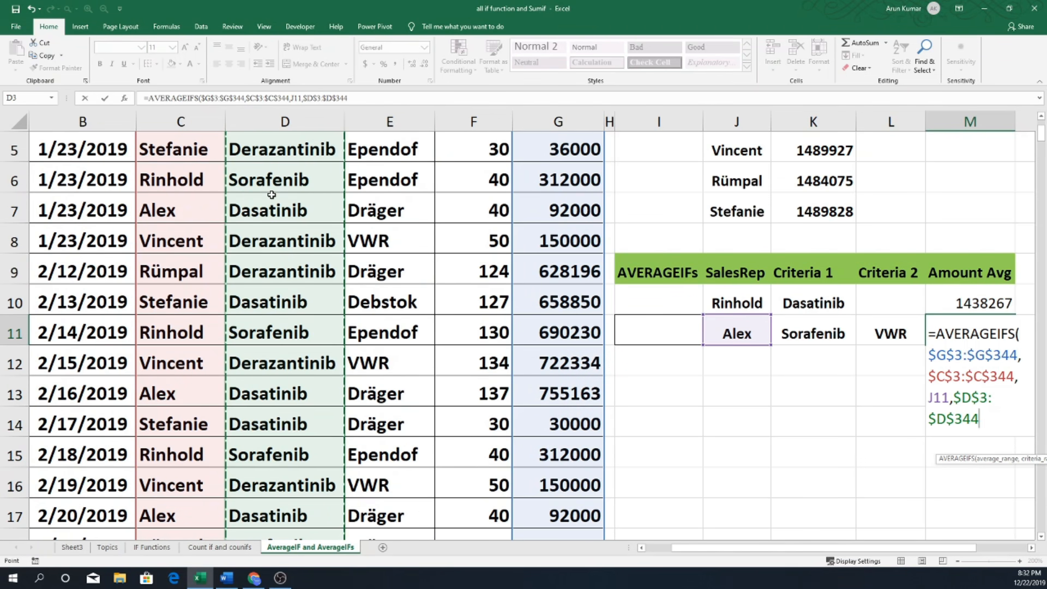
text(,)
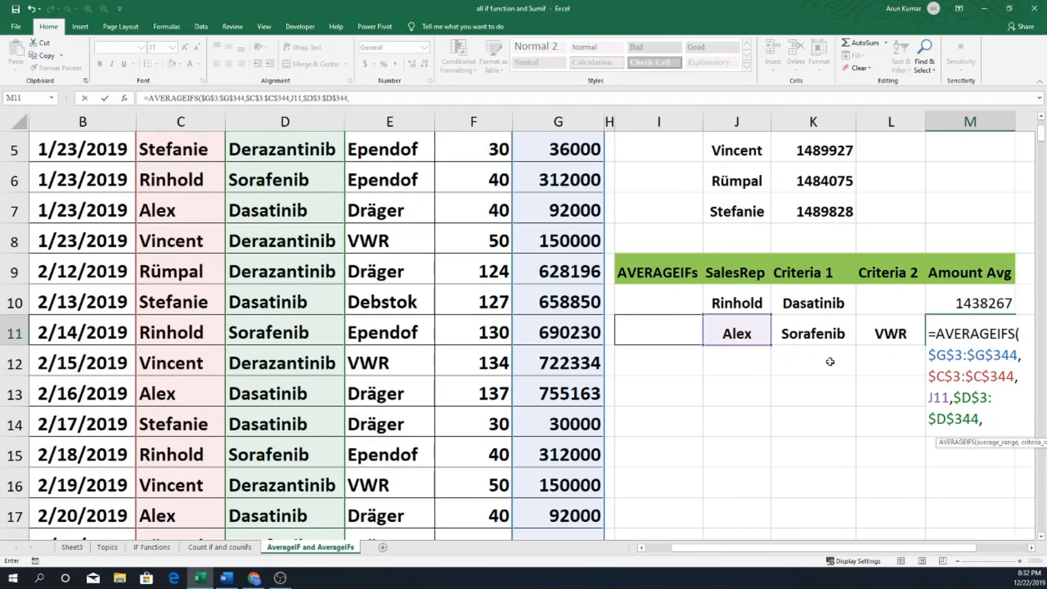
drag(880, 549, 906, 549)
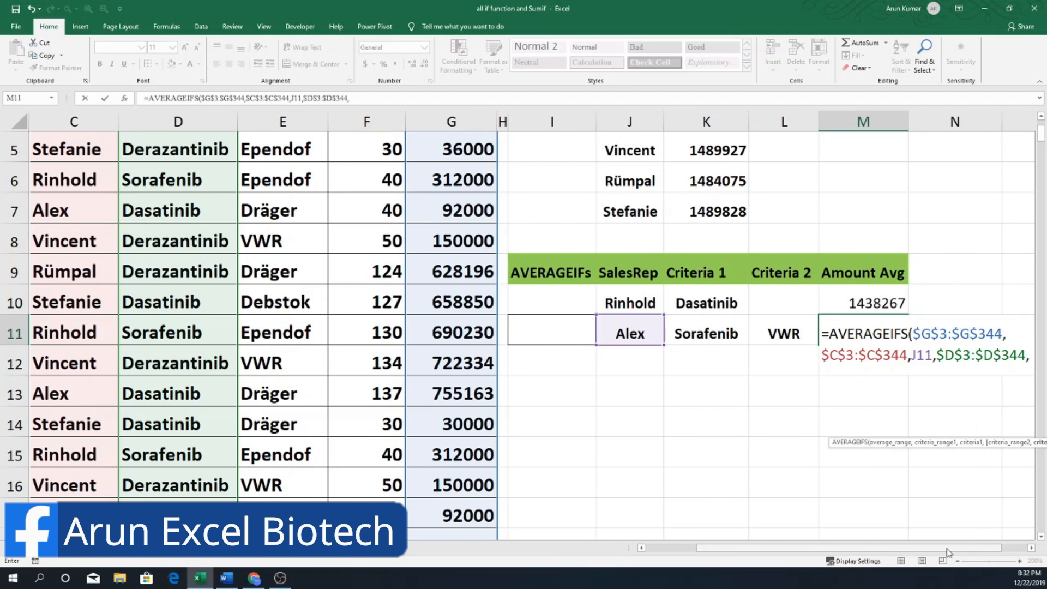
drag(949, 549, 973, 551)
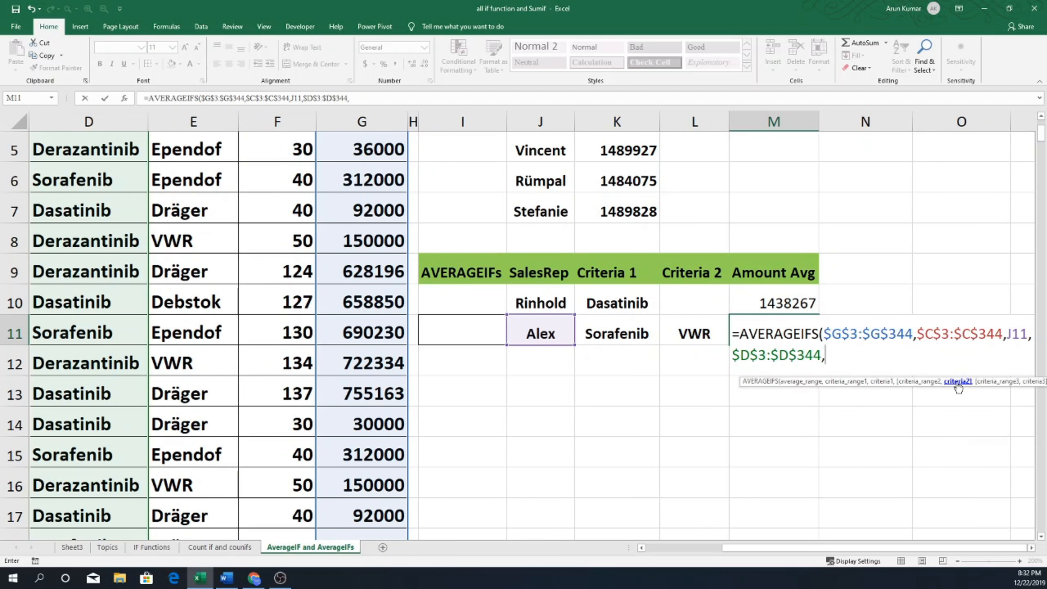
click(621, 331)
text(,)
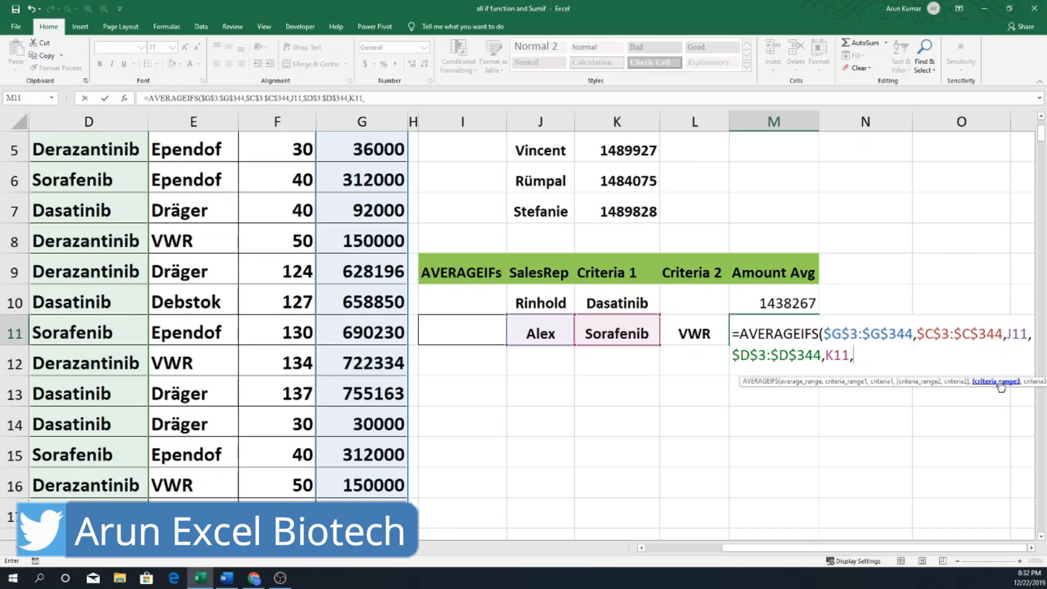
Complete the M11 formula with the company column $E$3:$E$344 as the third absolute criteria range and L11 as its criteria.
scroll(197, 193, up, 2)
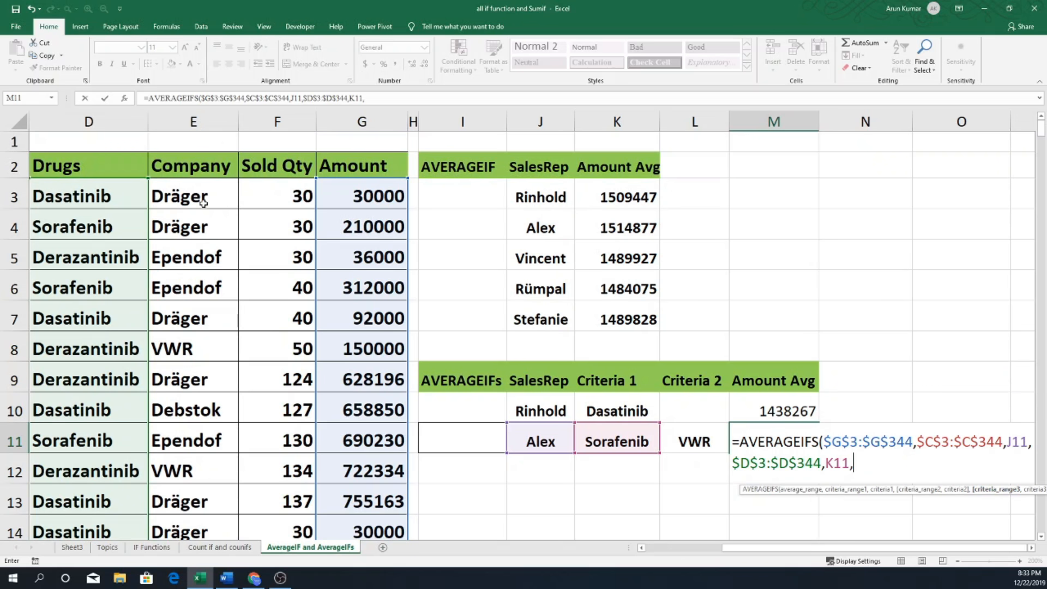
click(196, 194)
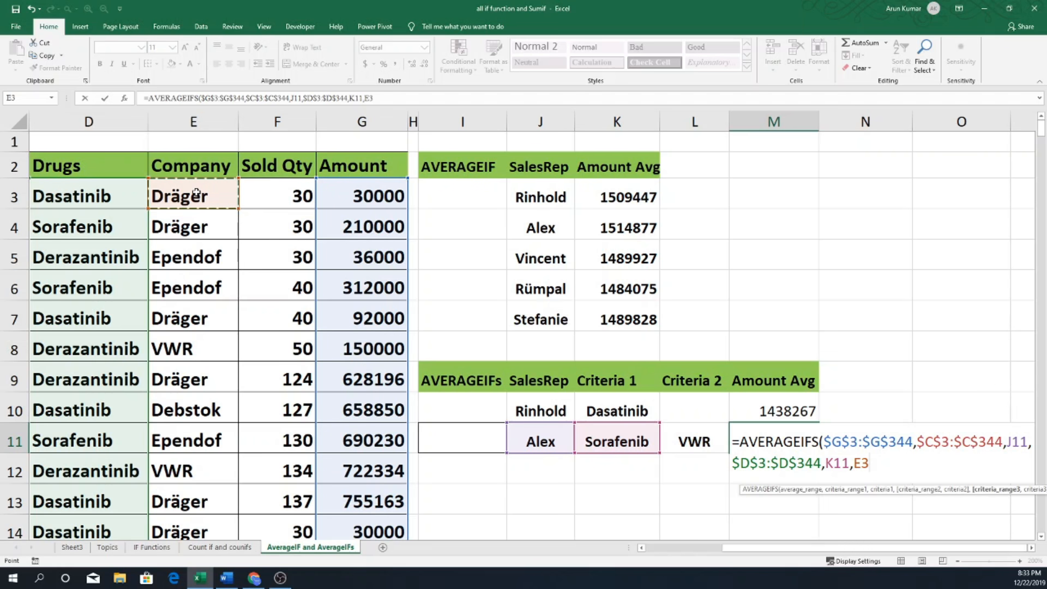
key(ctrl+shift+Down)
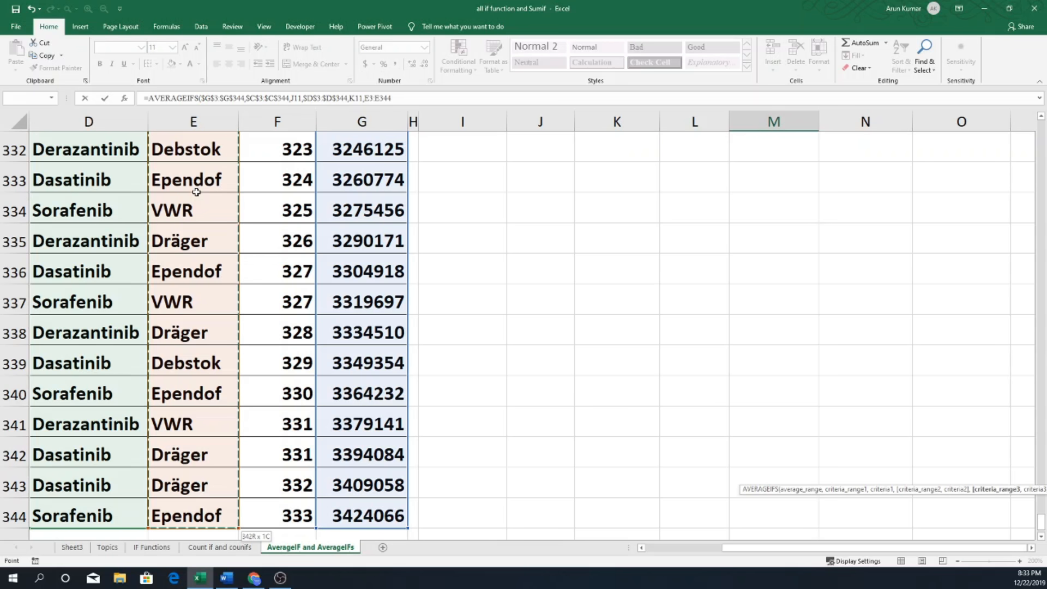
key(F4)
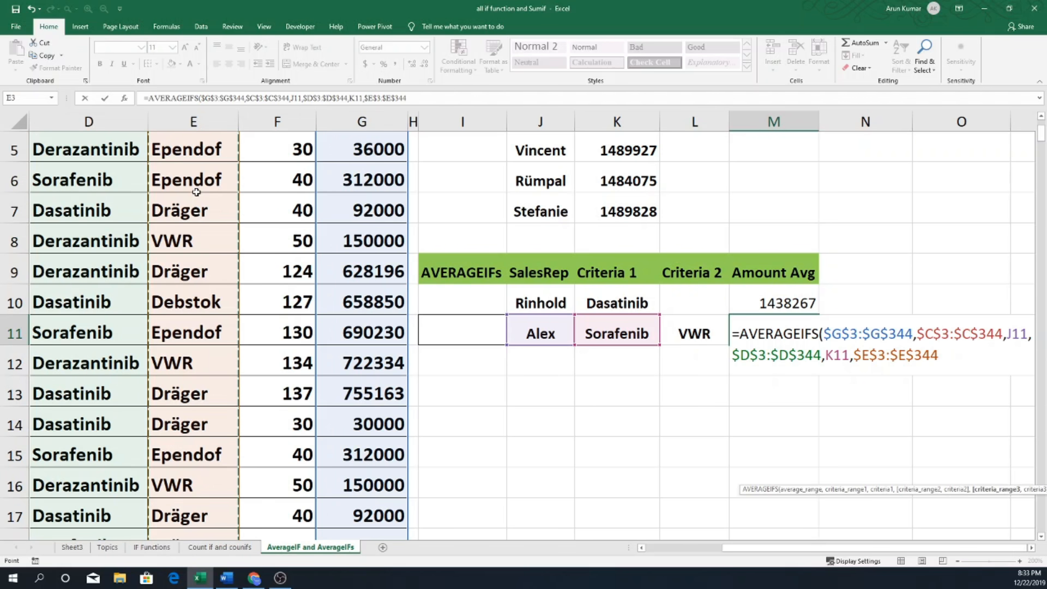
text(,)
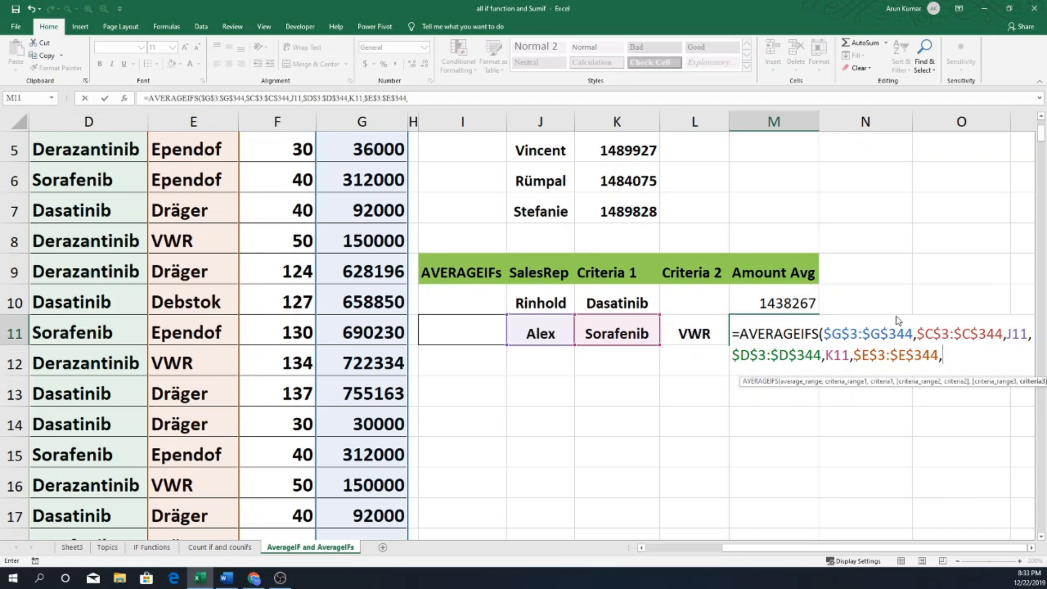
click(697, 334)
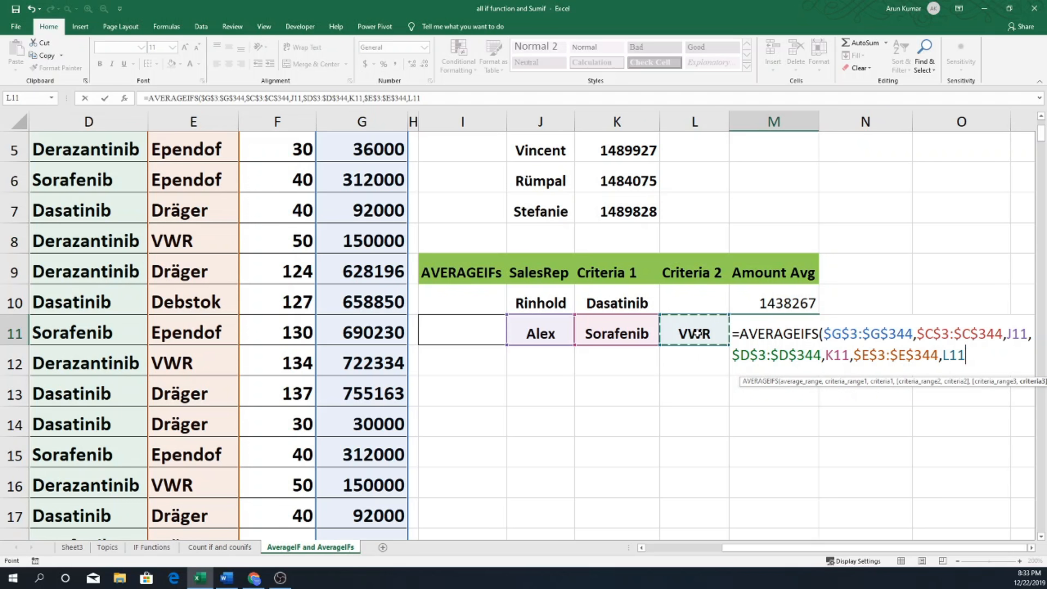
text())
key(Return)
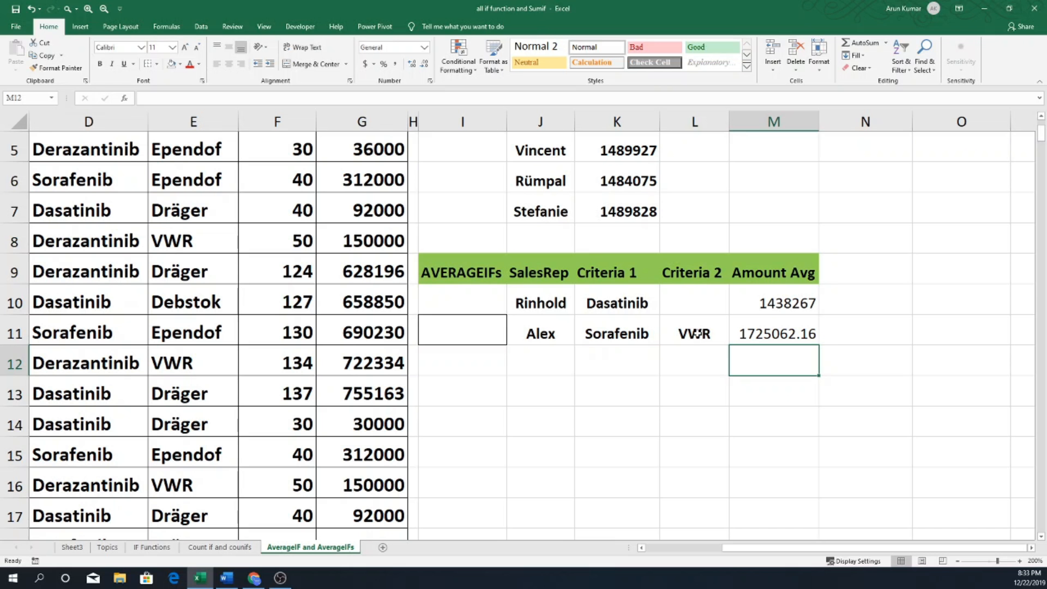
Wrap the AVERAGEIFS formula in M11 in ROUNDUP with 0 as the number of digits.
click(766, 328)
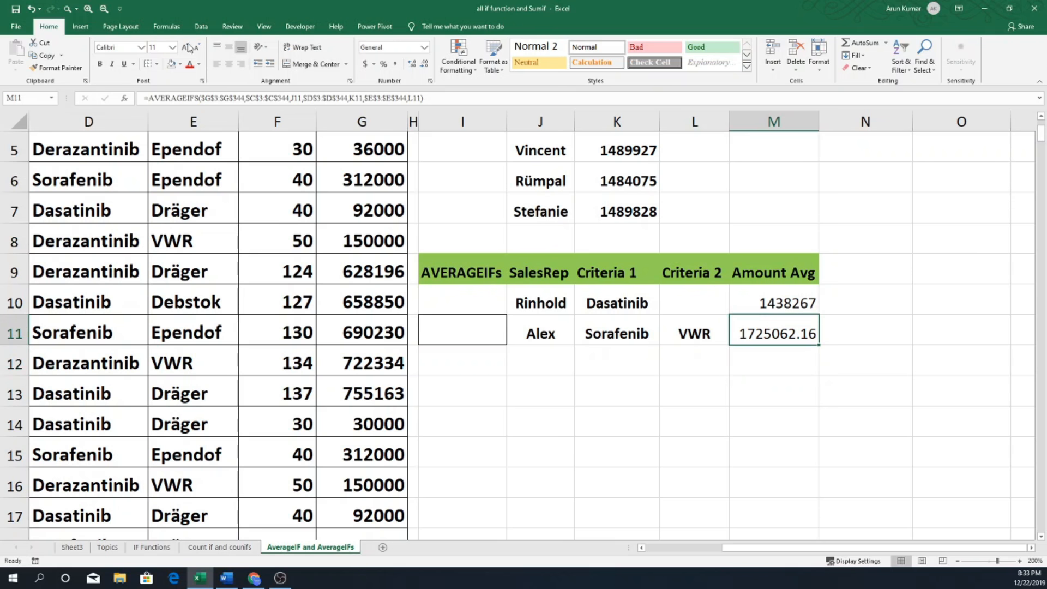
click(151, 98)
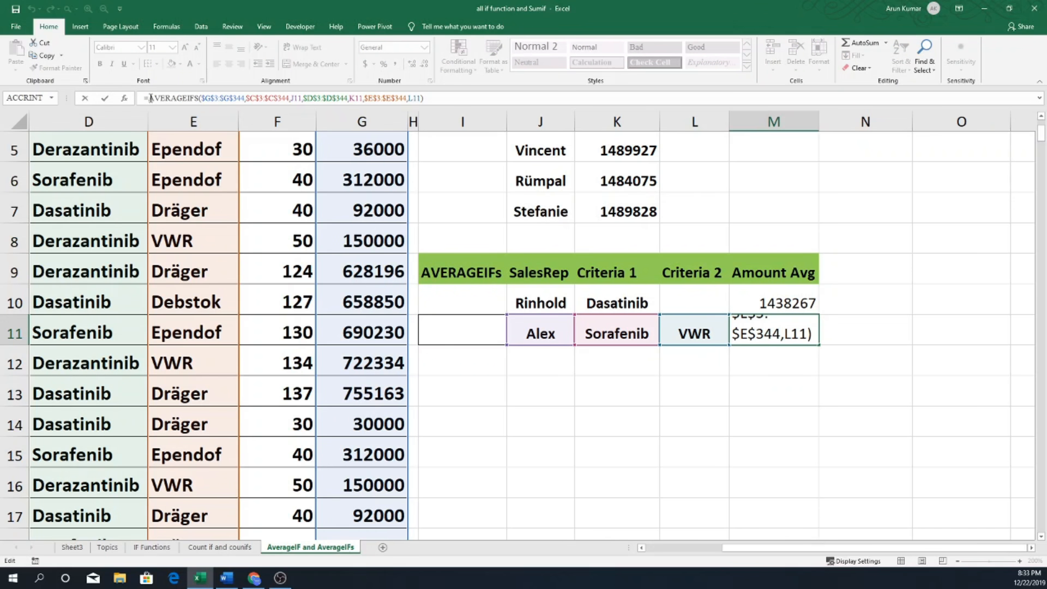
text(ROund)
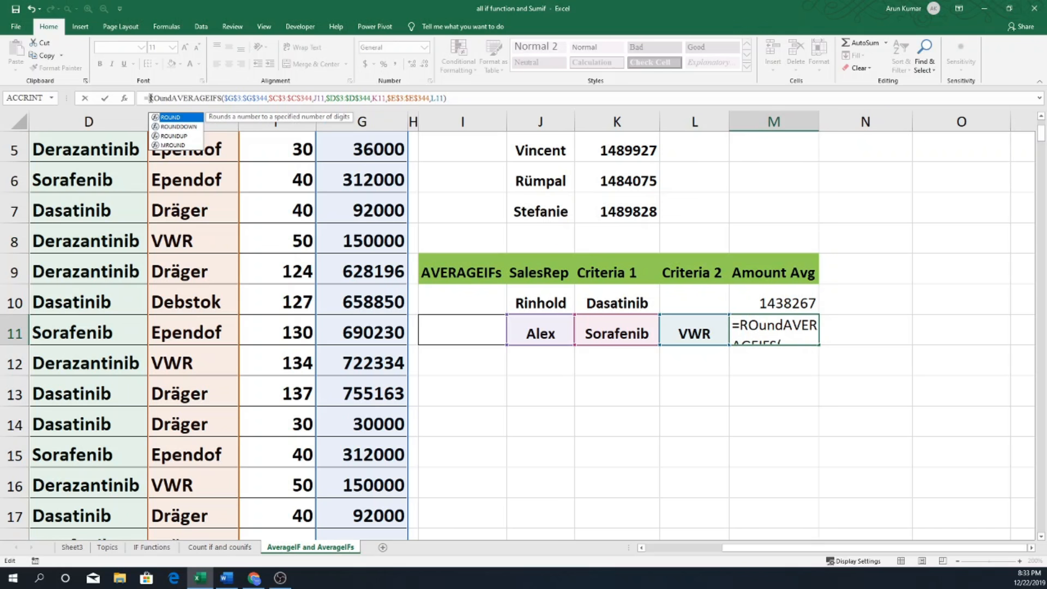
text(up)
key(Tab)
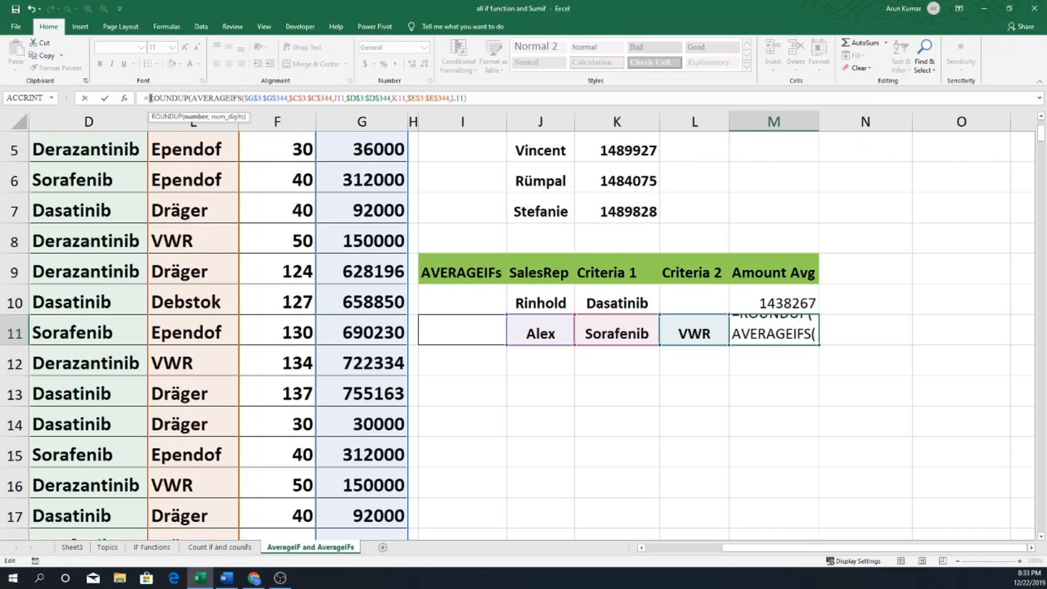
click(196, 117)
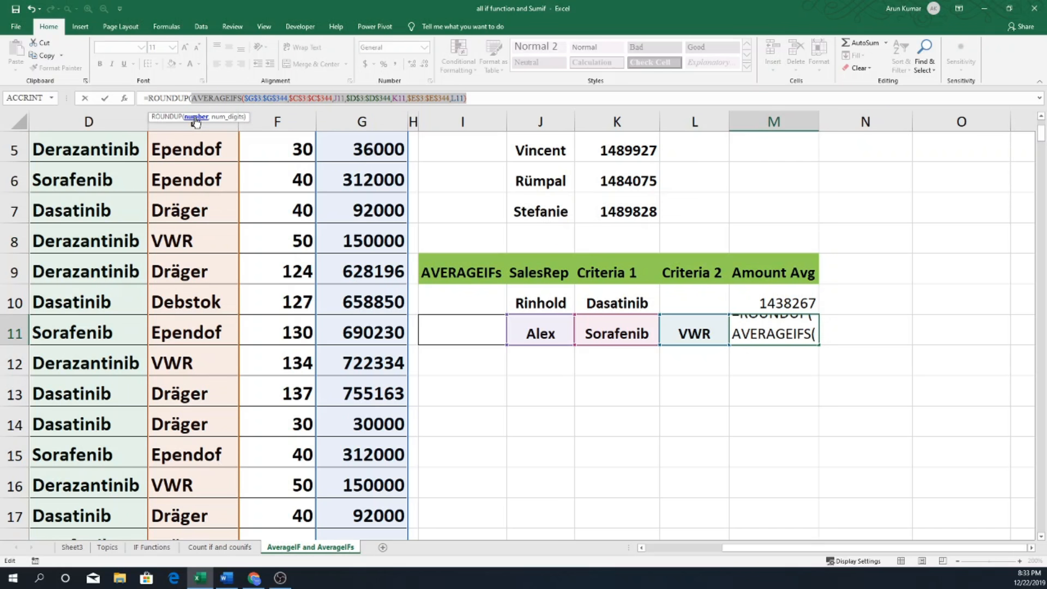
click(483, 99)
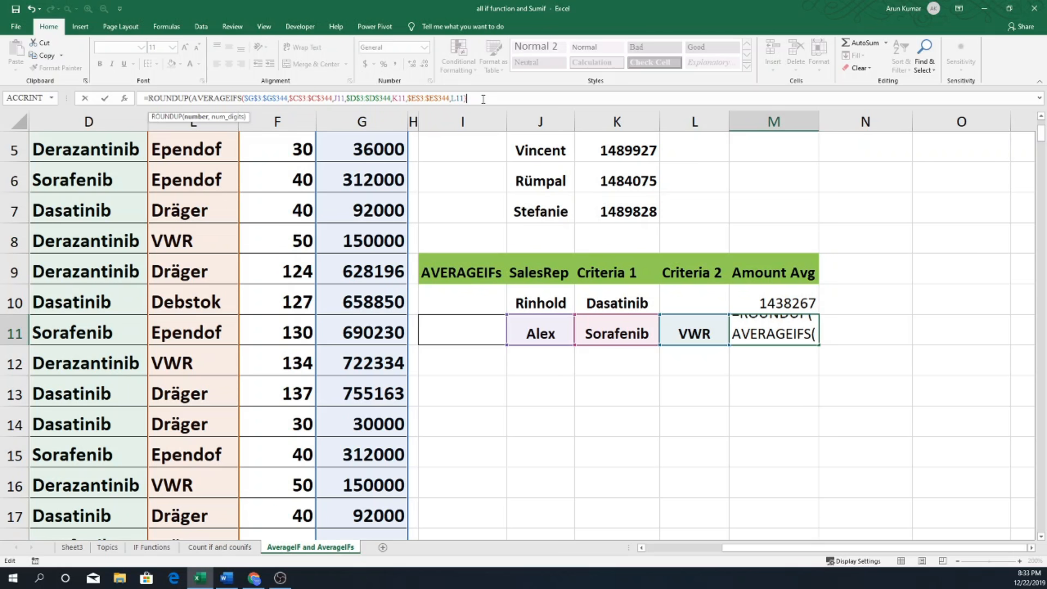
text(,)
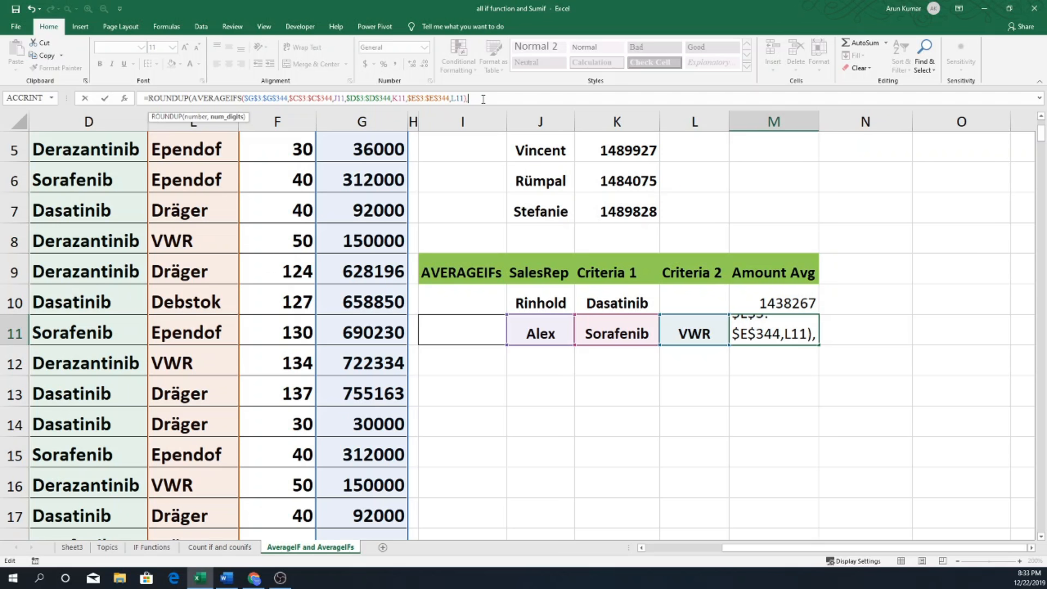
text(0)
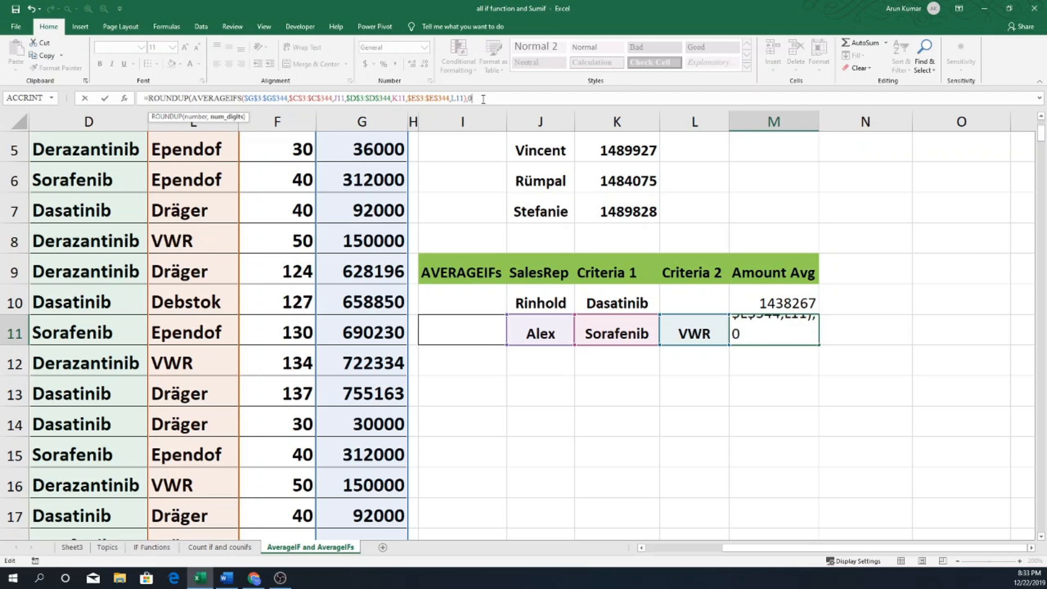
text())
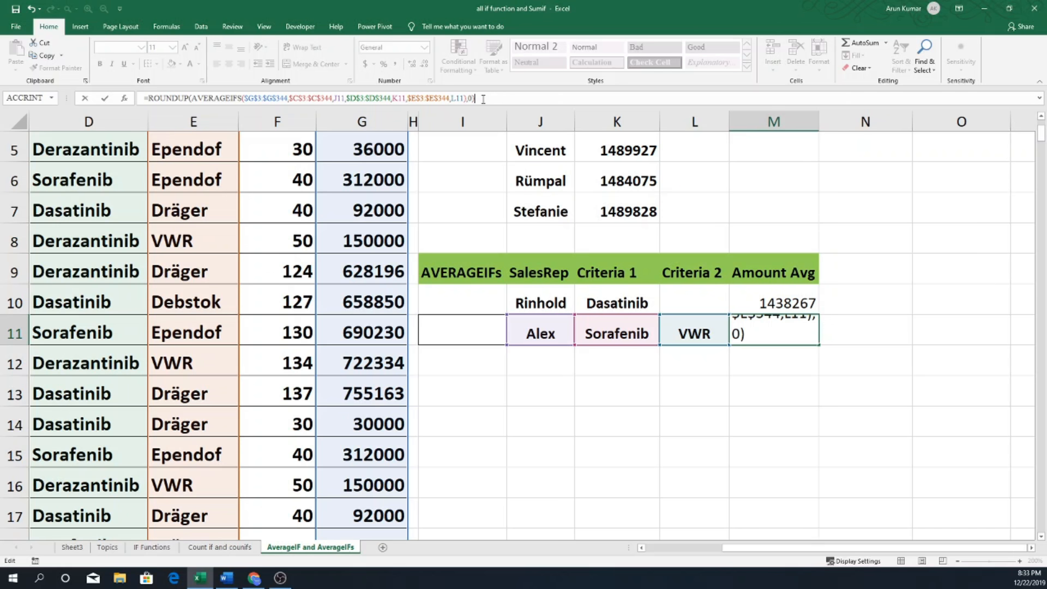
key(Return)
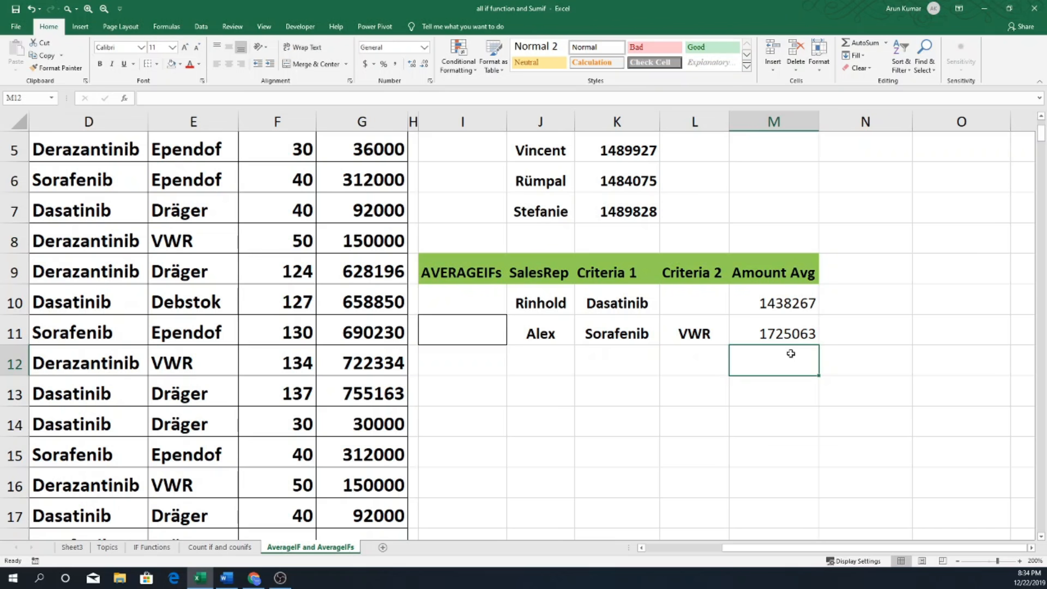
scroll(767, 430, down, 1)
scroll(786, 496, up, 2)
drag(794, 555, 729, 527)
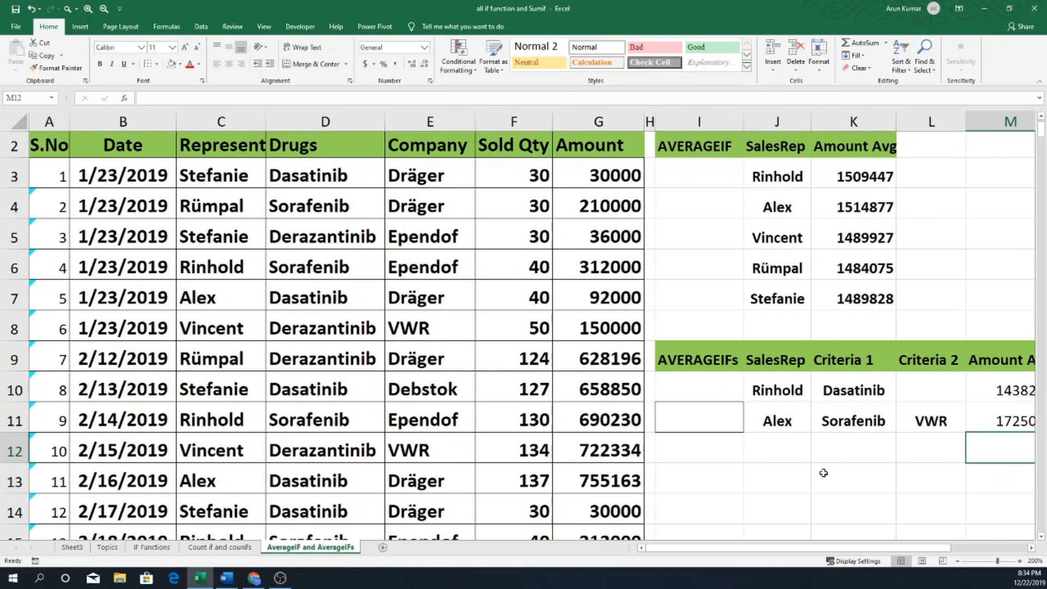
drag(804, 550, 827, 549)
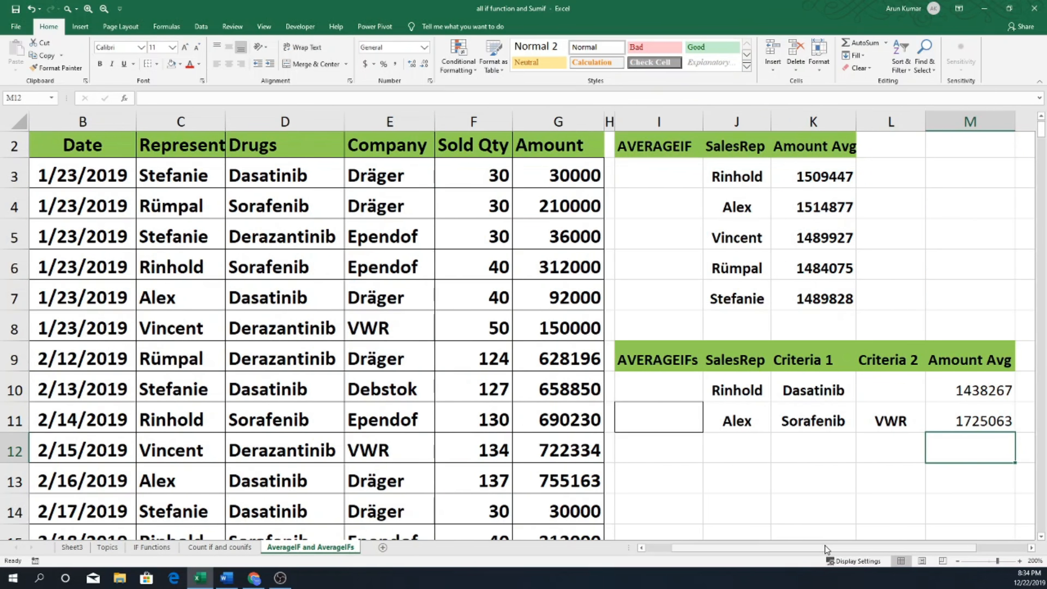